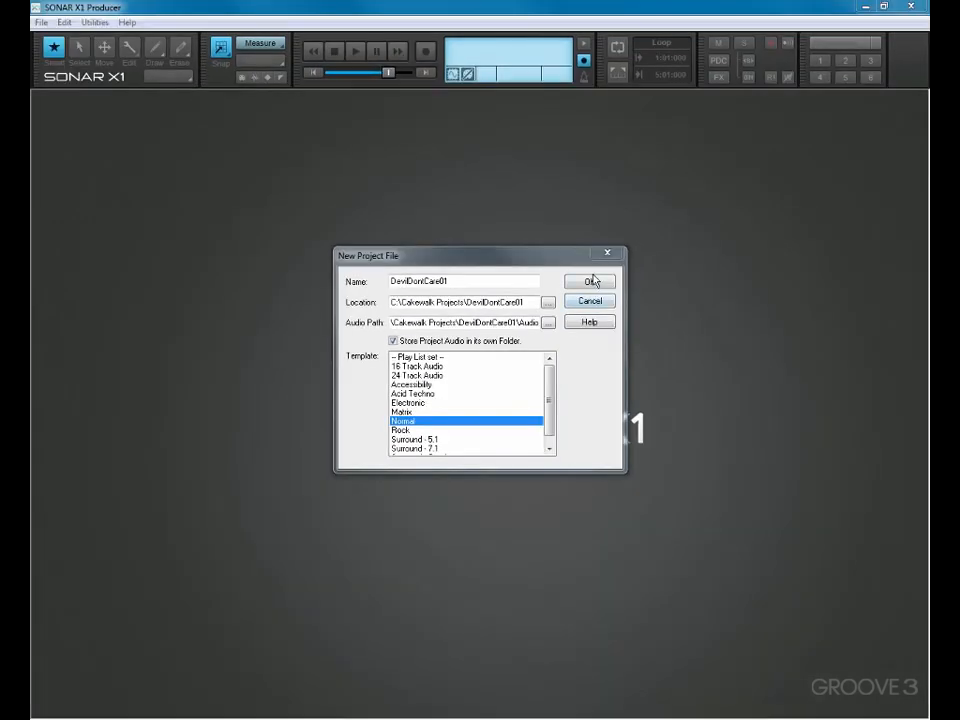
# Step: Create the DevilDontCare01 project from the Normal template and collapse the Inspector, console dock, bus pane and Browser
pyautogui.click(713, 203)
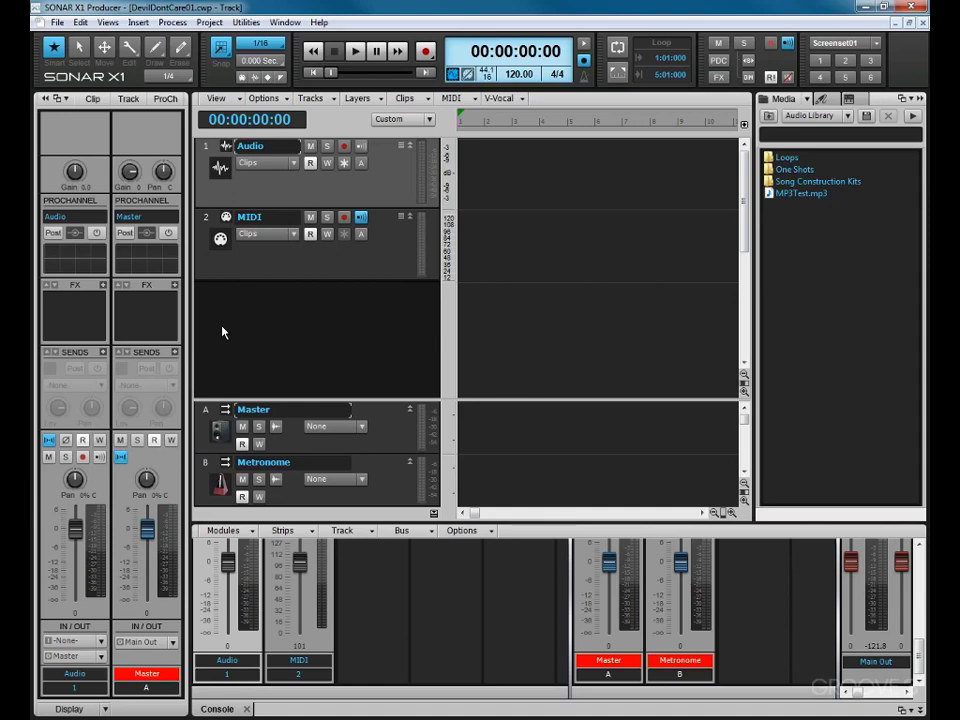
pyautogui.press('i')
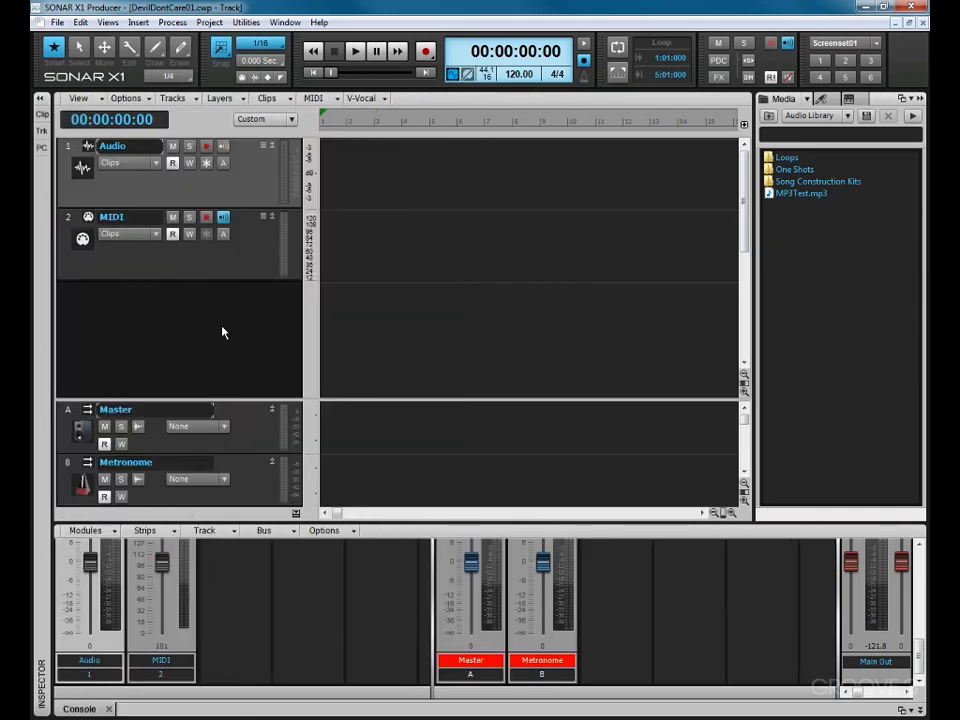
pyautogui.press('d')
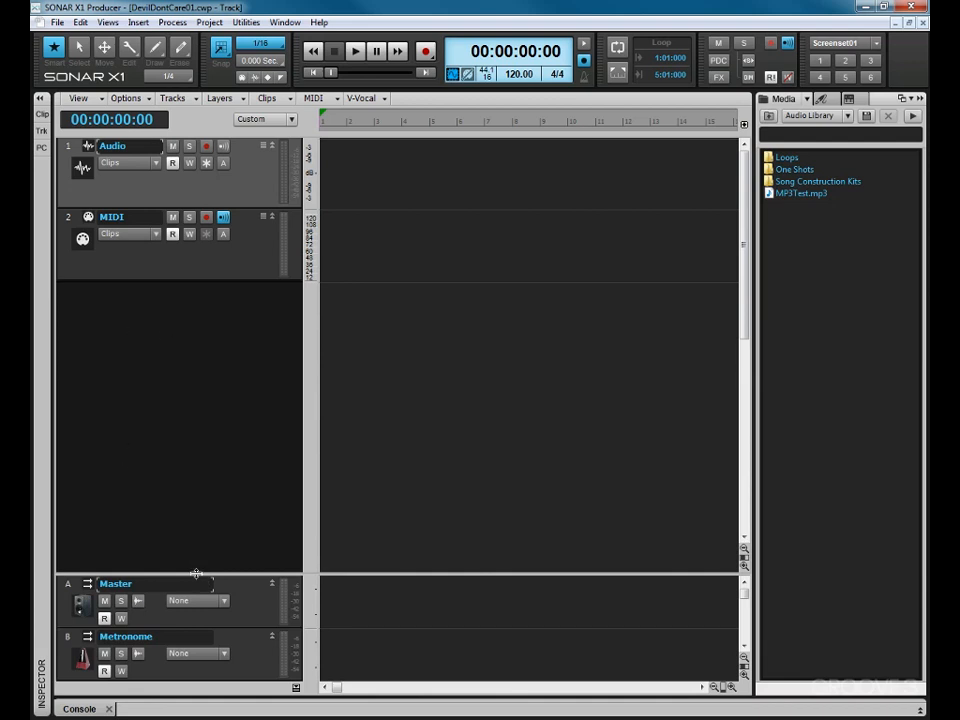
pyautogui.moveTo(197, 573); pyautogui.dragTo(206, 689)
pyautogui.click(295, 688)
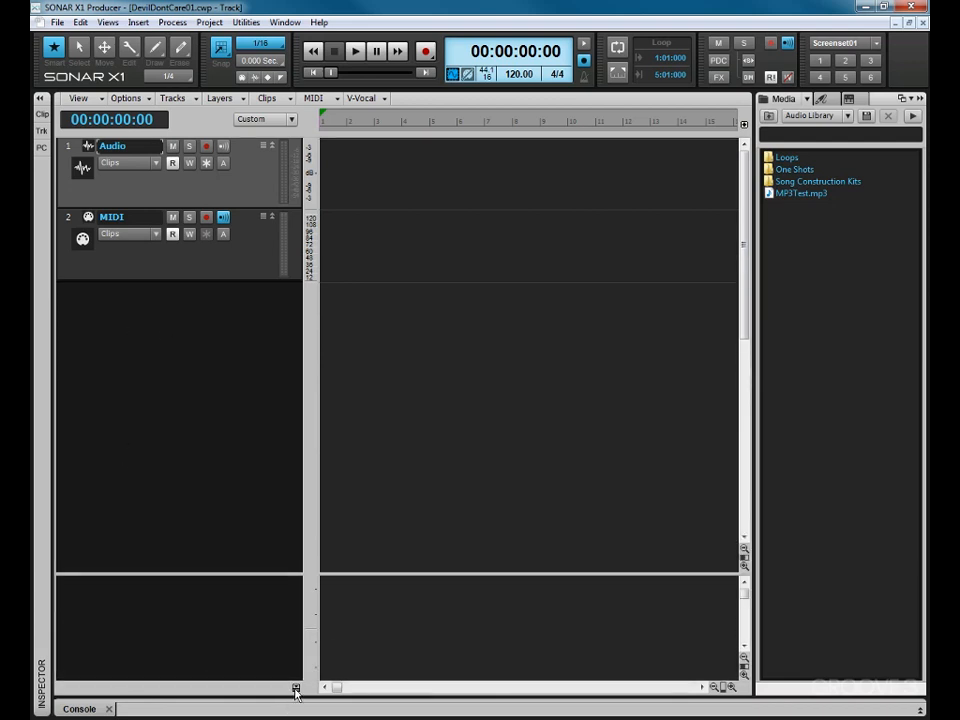
pyautogui.click(295, 688)
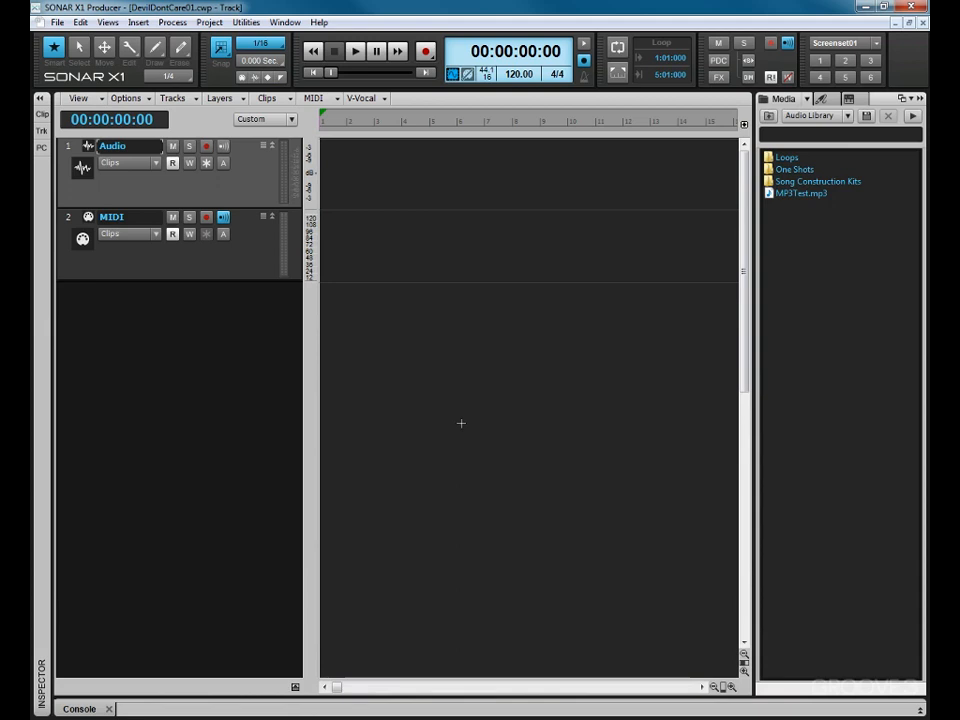
pyautogui.press('b')
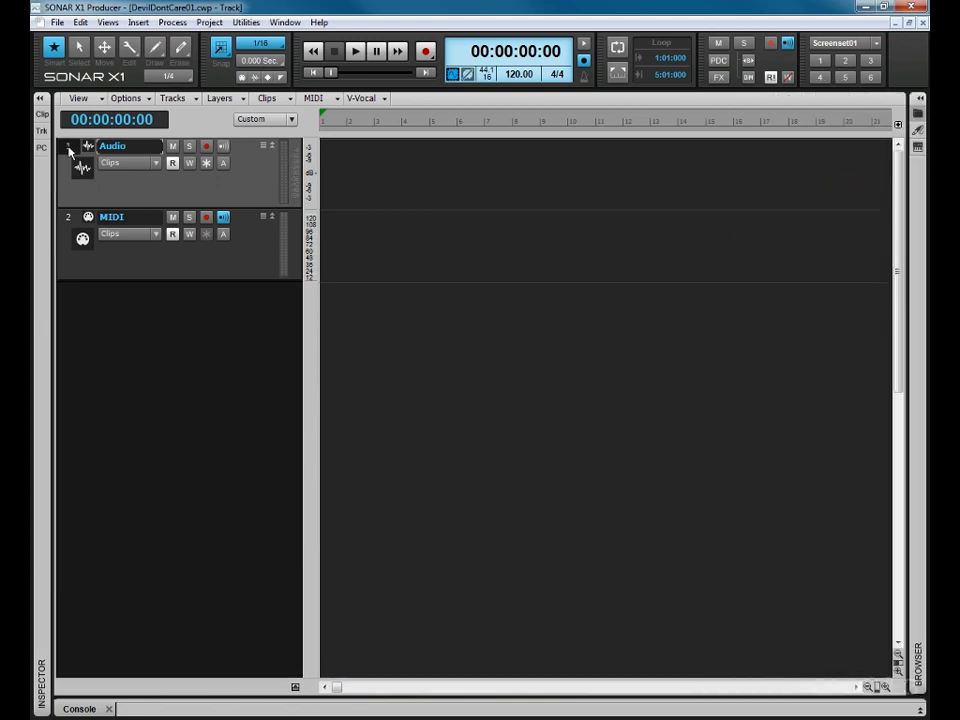
# Step: Delete the default Audio and MIDI tracks and hide the large time display above the track list
pyautogui.click(69, 219)
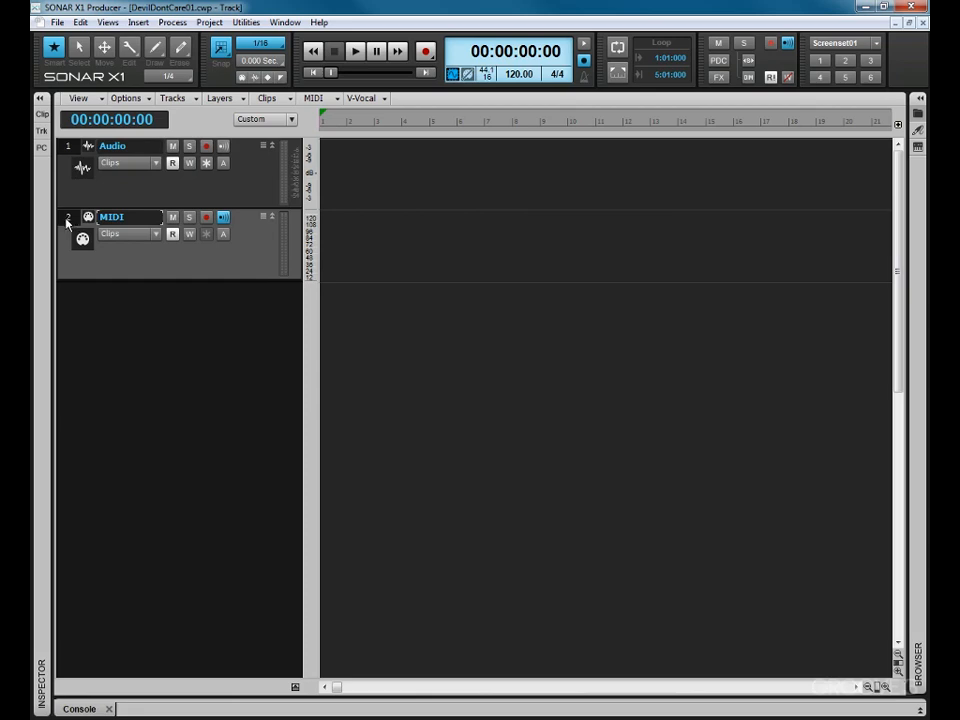
pyautogui.click(69, 148)
pyautogui.rightClick(69, 150)
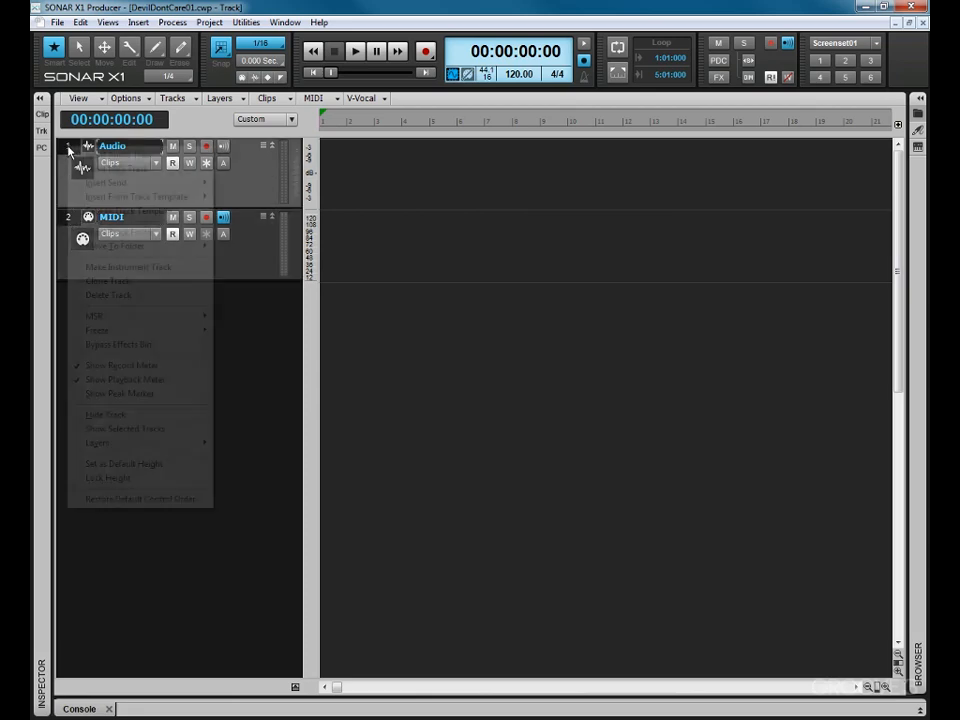
pyautogui.click(101, 295)
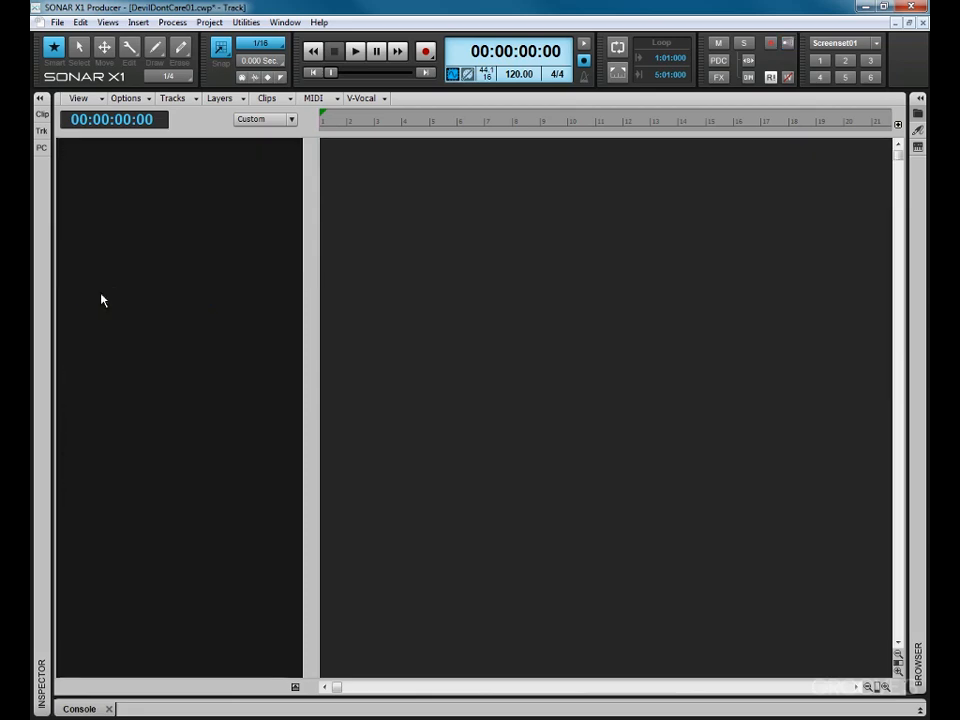
pyautogui.rightClick(98, 121)
pyautogui.click(125, 198)
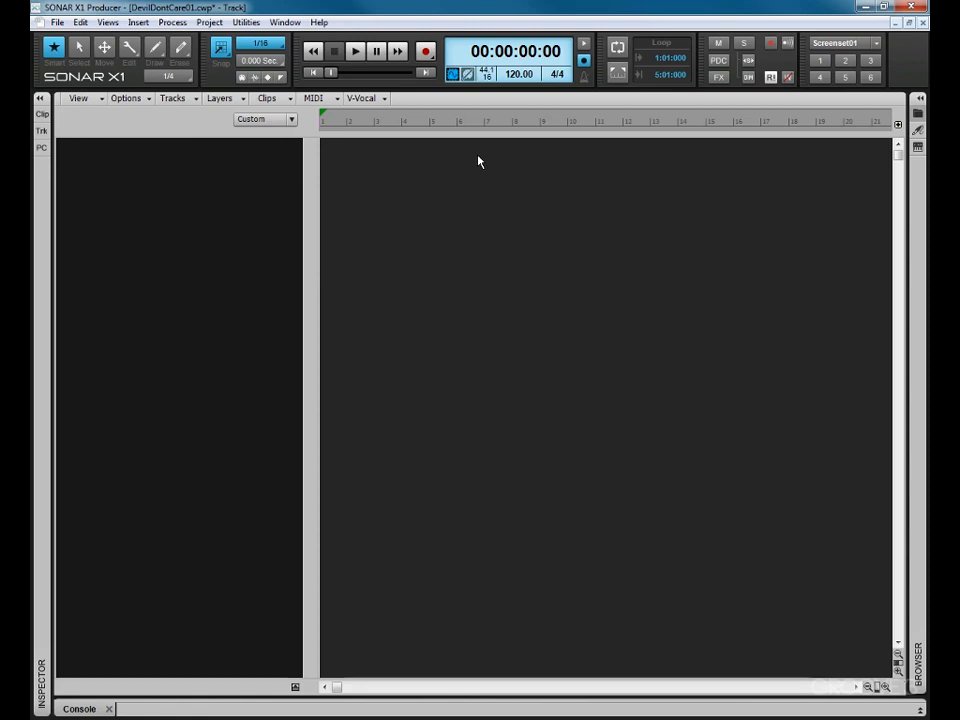
# Step: Set the project tempo to 85 and the snap resolution to Measure
pyautogui.click(519, 74)
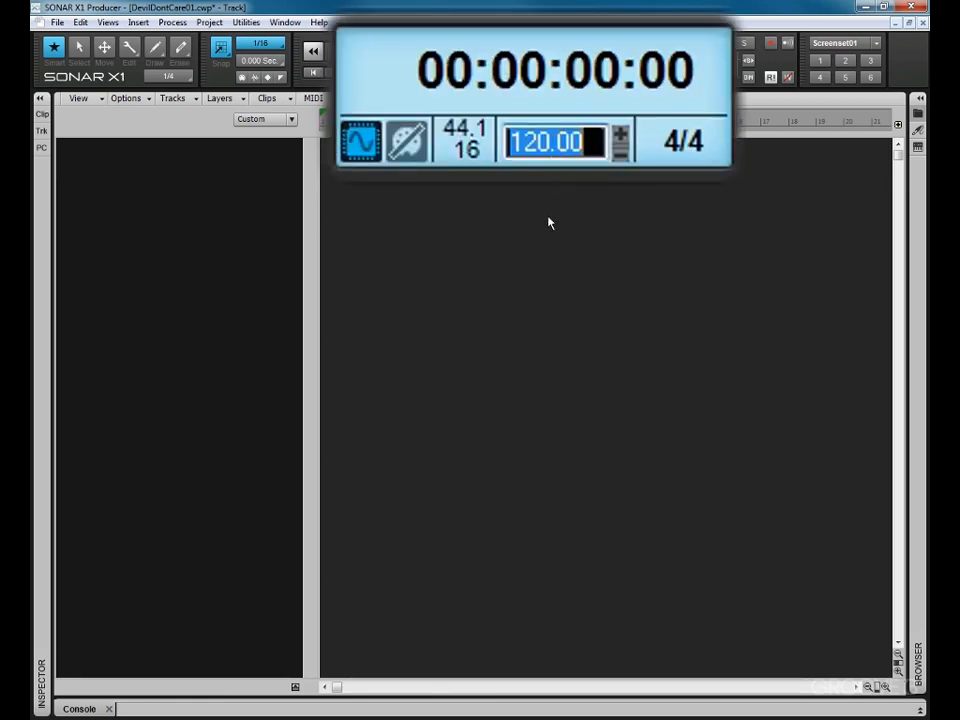
pyautogui.write('85')
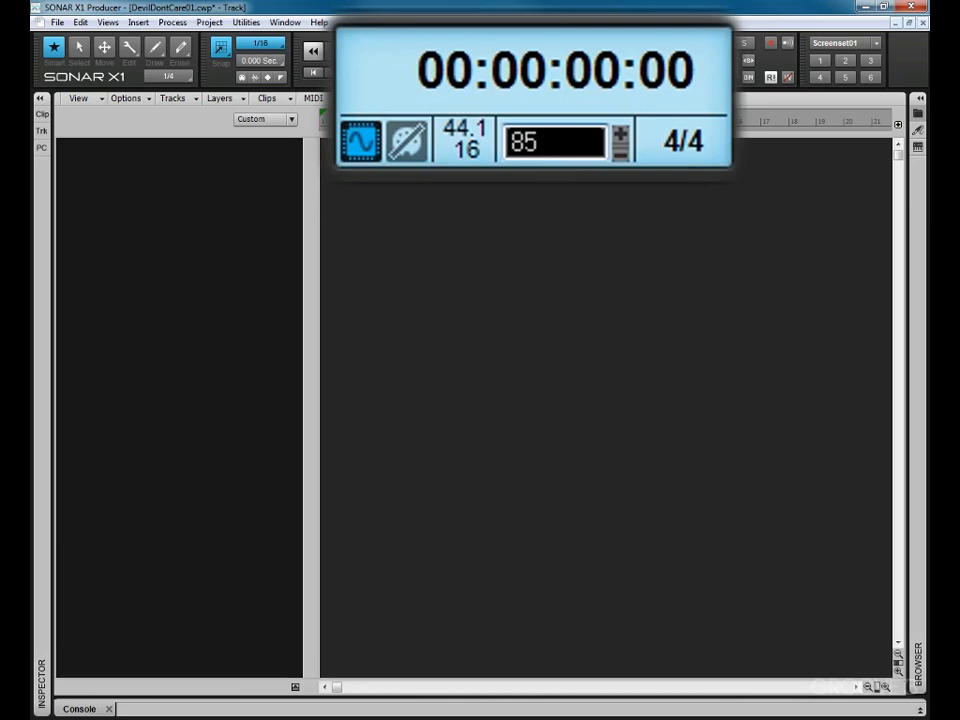
pyautogui.press('Return')
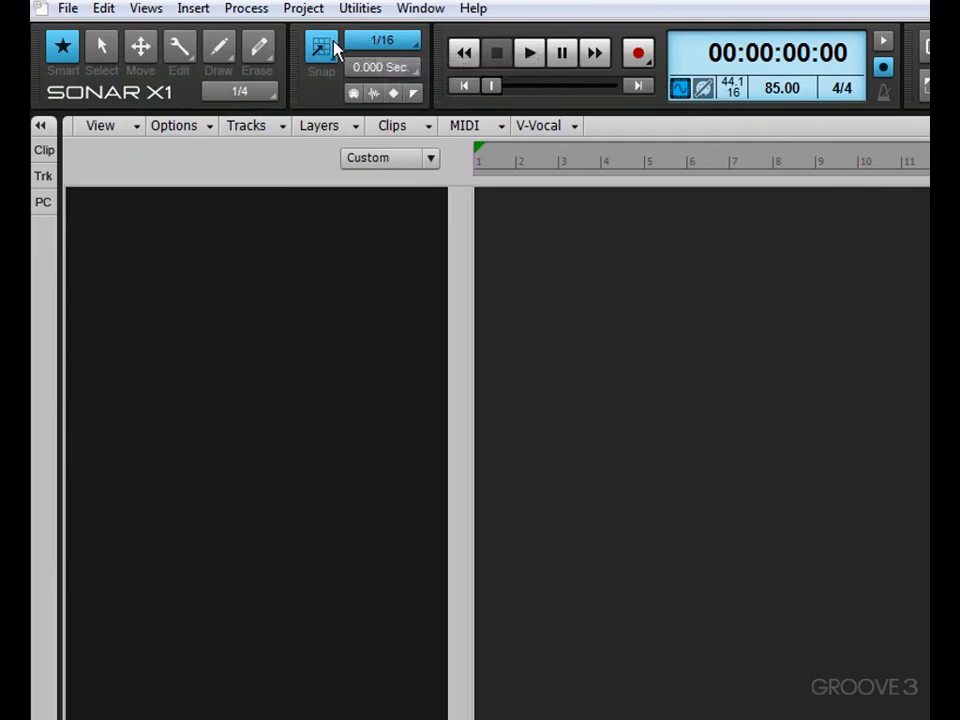
pyautogui.click(376, 43)
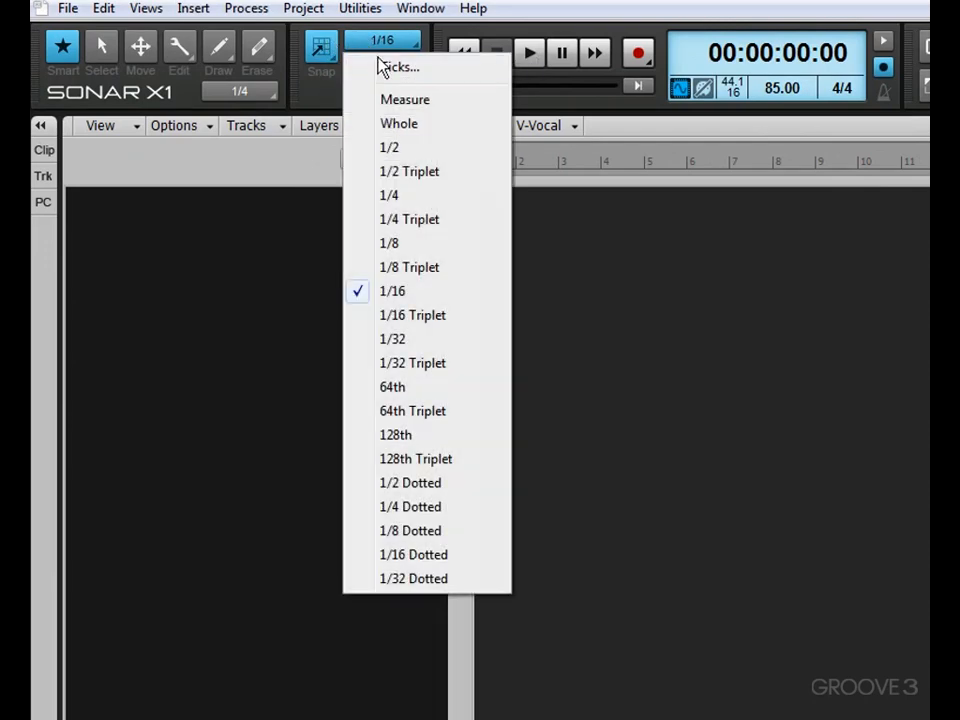
pyautogui.click(392, 100)
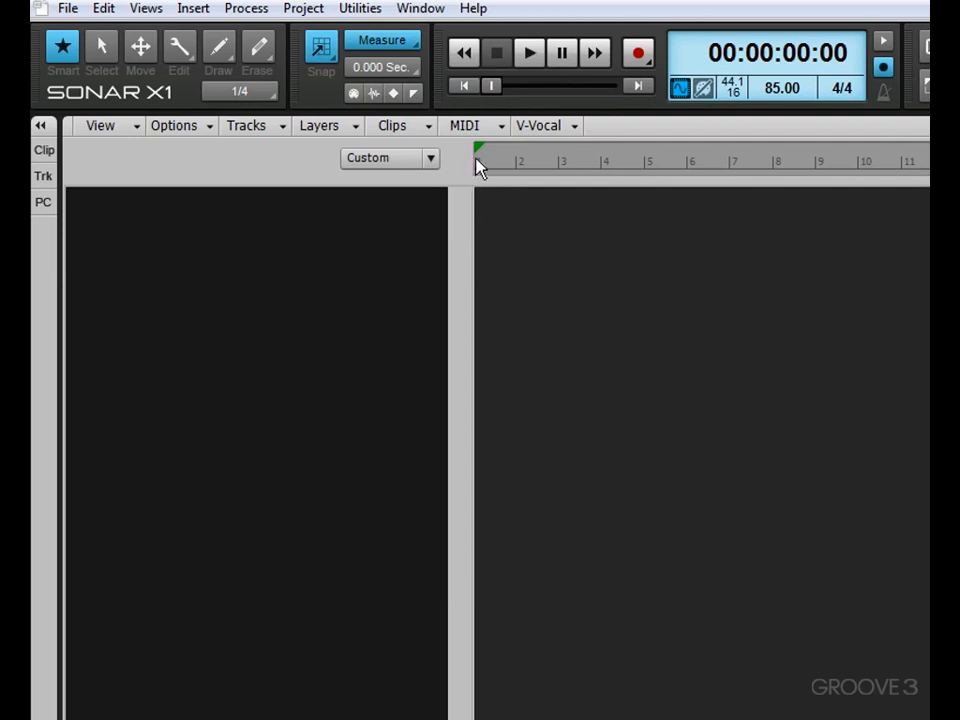
# Step: Import all WAV files from the Hawthorne Effect - Devil Dont Care Tracks folder in Windows Explorer onto new tracks starting at measure 1
pyautogui.moveTo(32, 205); pyautogui.dragTo(636, 165)
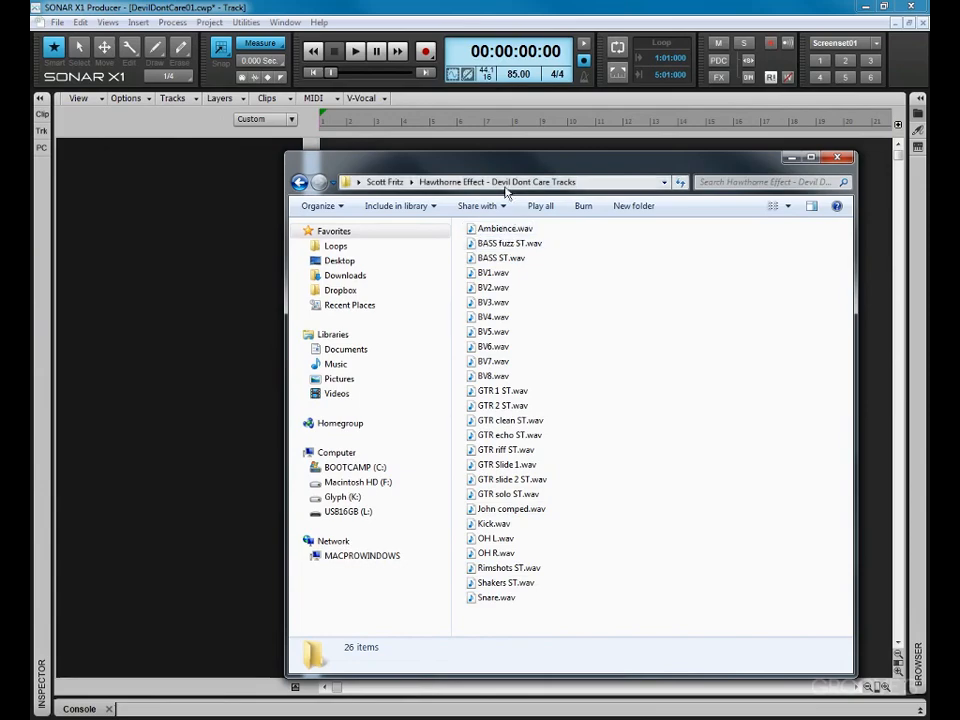
pyautogui.moveTo(497, 165); pyautogui.dragTo(789, 184)
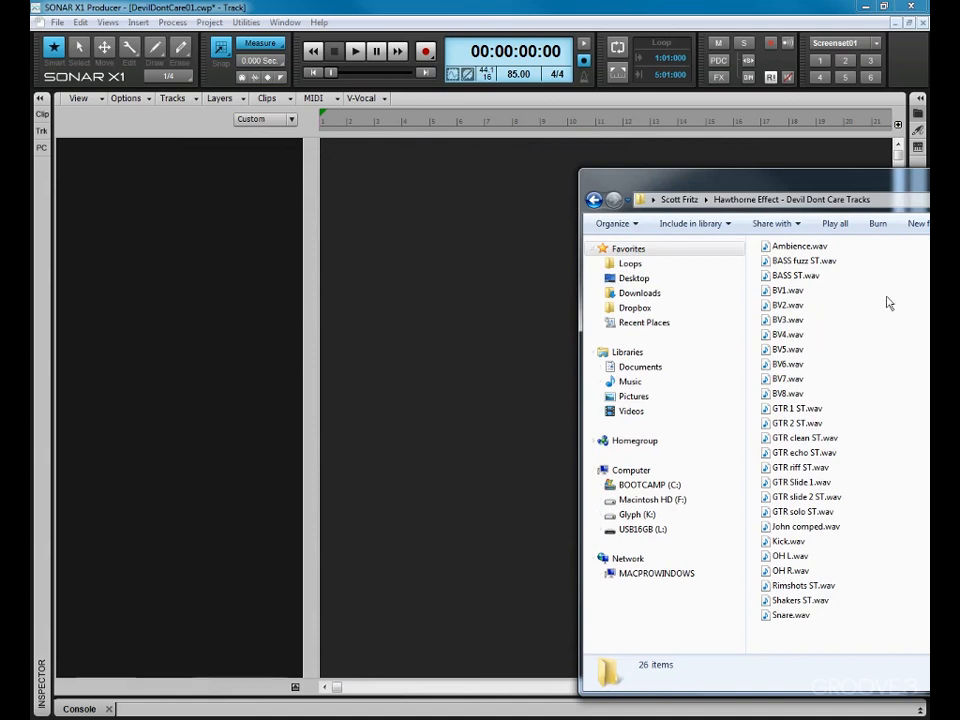
pyautogui.click(800, 248)
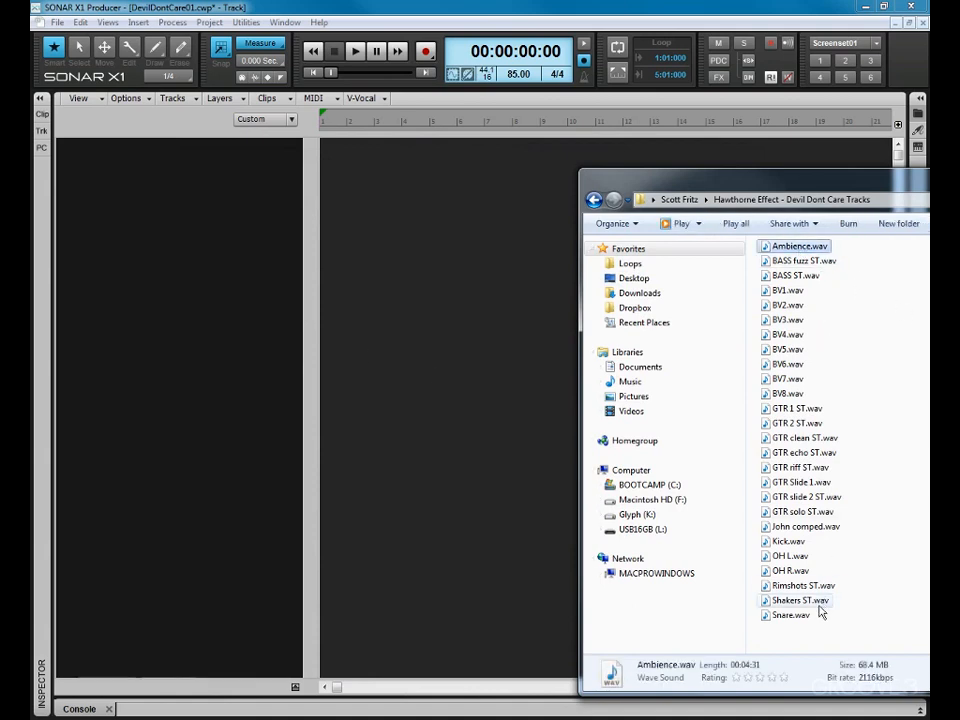
pyautogui.keyDown('shift'); pyautogui.click(790, 615); pyautogui.keyUp('shift')
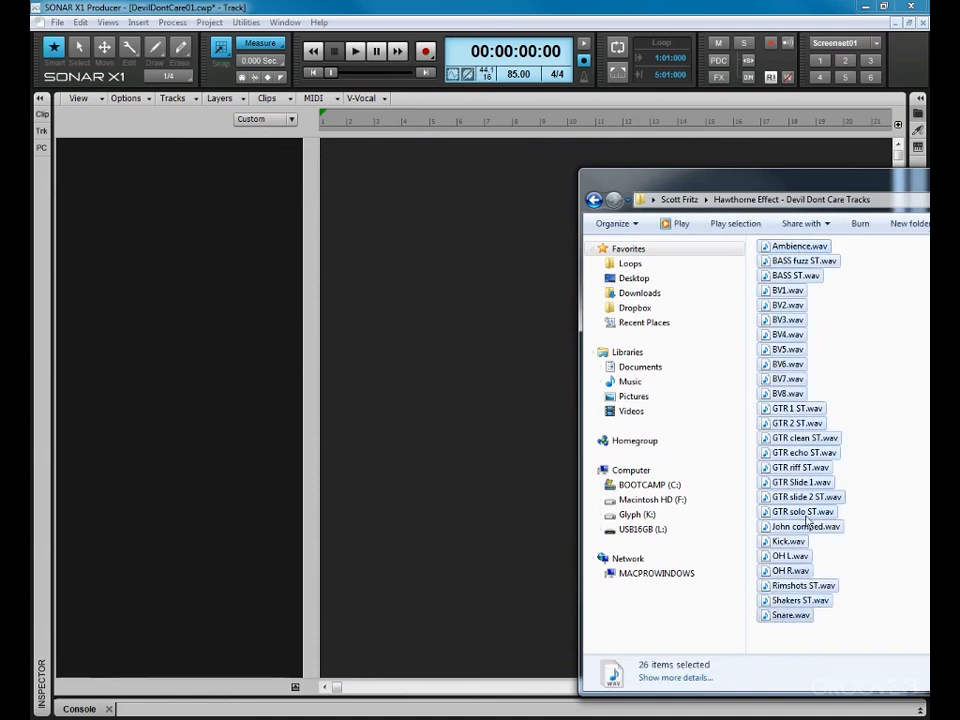
pyautogui.moveTo(806, 520); pyautogui.dragTo(321, 145)
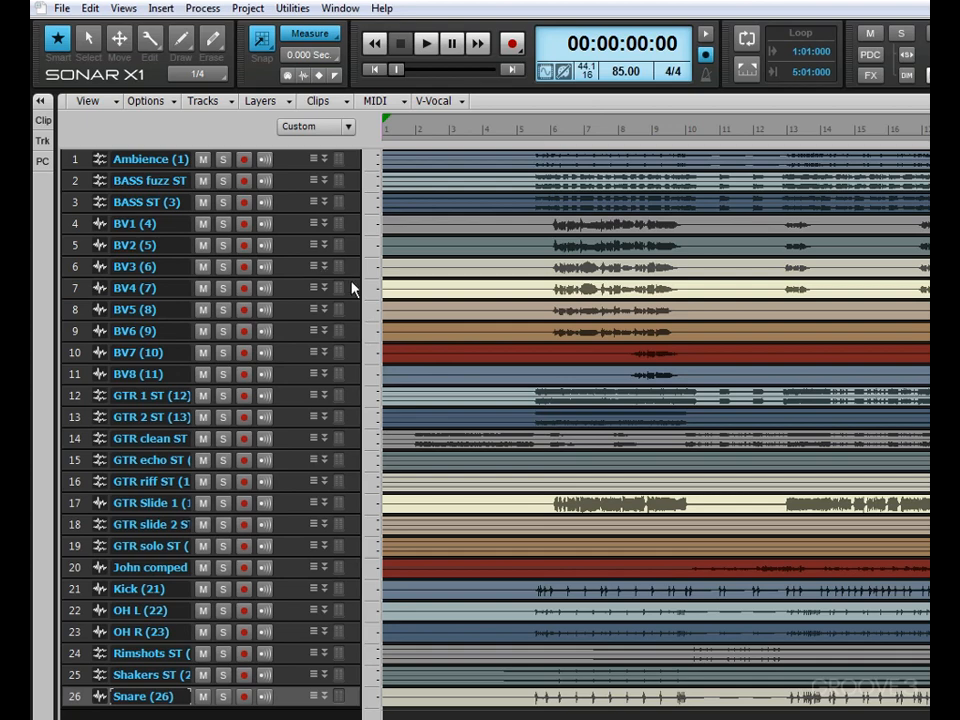
# Step: Check the path and bit depth of the imported files in the project's audio file list, widening the Path column
pyautogui.click(246, 9)
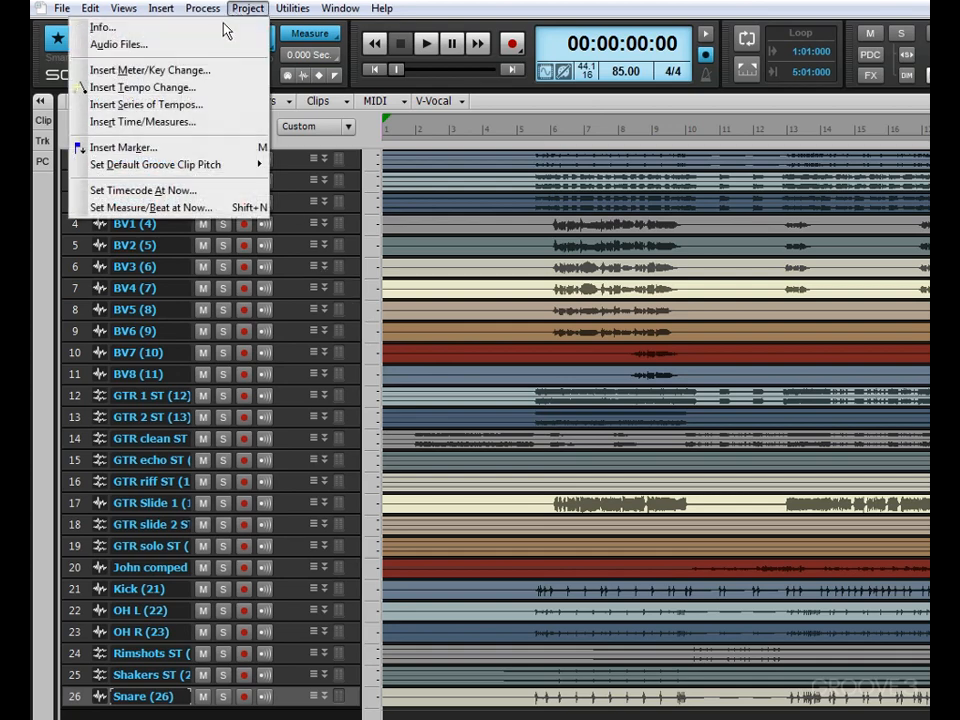
pyautogui.click(186, 46)
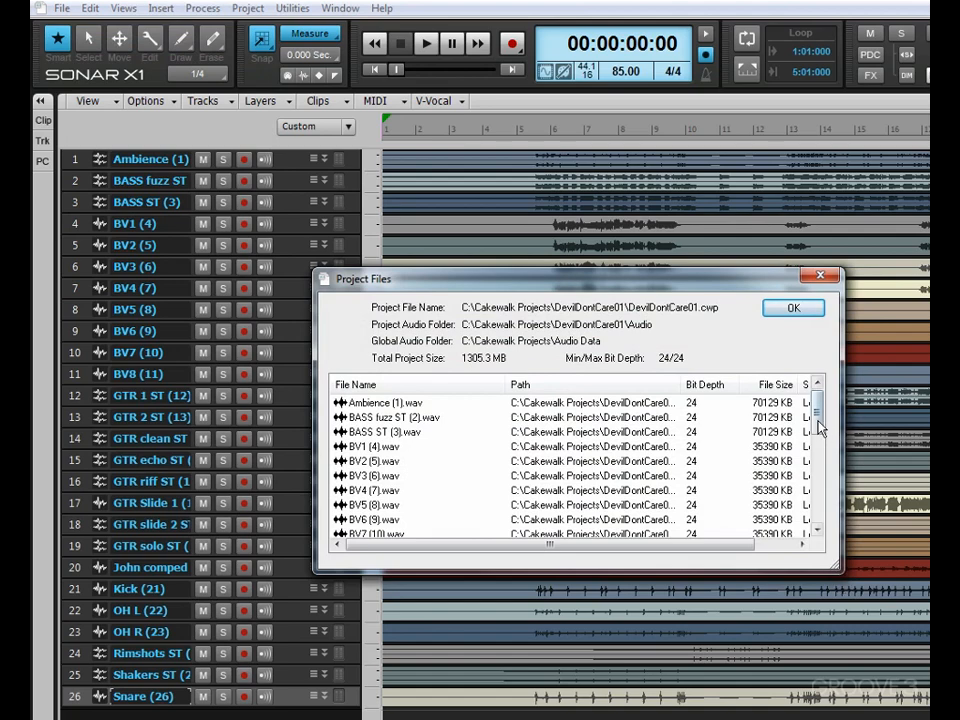
pyautogui.moveTo(816, 429)
pyautogui.mouseDown()
pyautogui.moveTo(817, 497)
pyautogui.moveTo(816, 405)
pyautogui.mouseUp()
pyautogui.moveTo(682, 386); pyautogui.dragTo(750, 386)
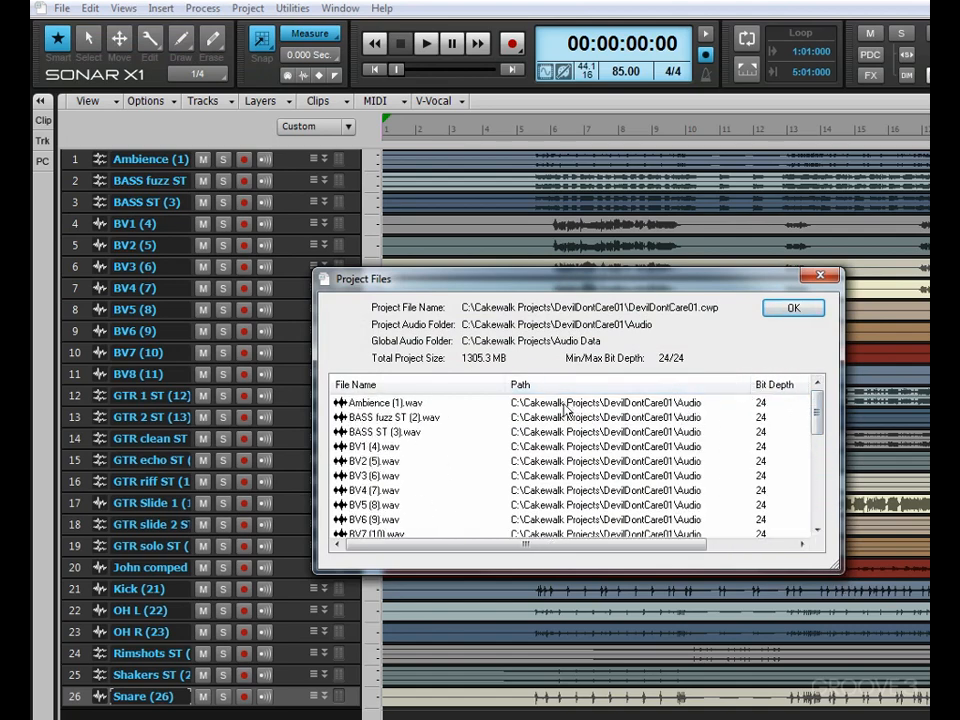
pyautogui.moveTo(814, 412); pyautogui.dragTo(822, 380)
pyautogui.click(803, 305)
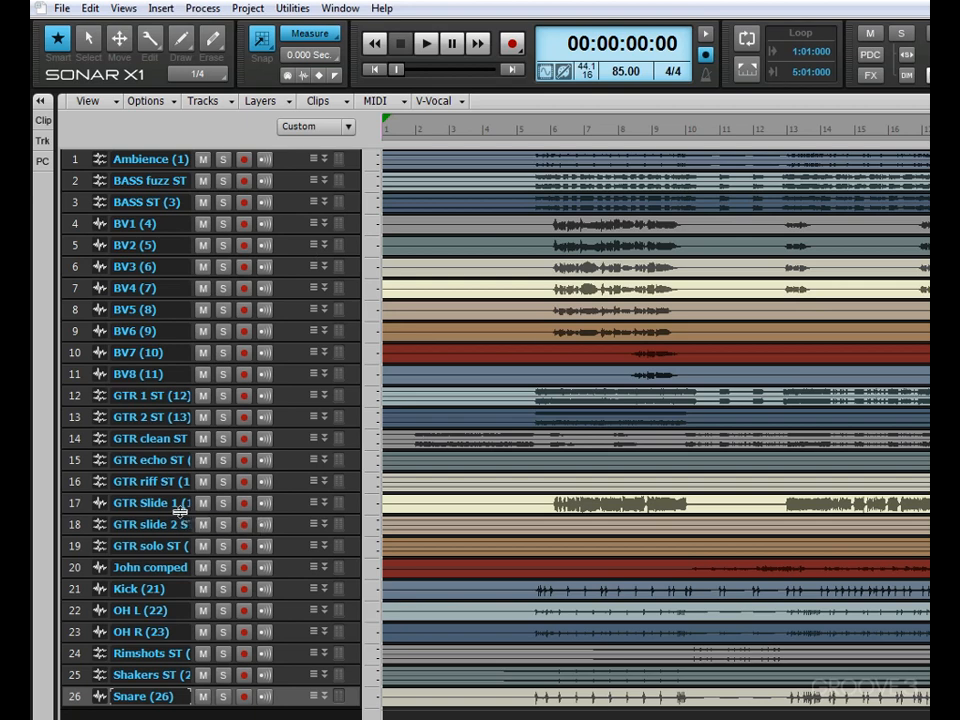
# Step: Reorder the drum tracks above the basses as Kick, Snare, Rimshots ST, OH L, OH R, Ambience and Shakers ST
pyautogui.moveTo(102, 590); pyautogui.dragTo(86, 127)
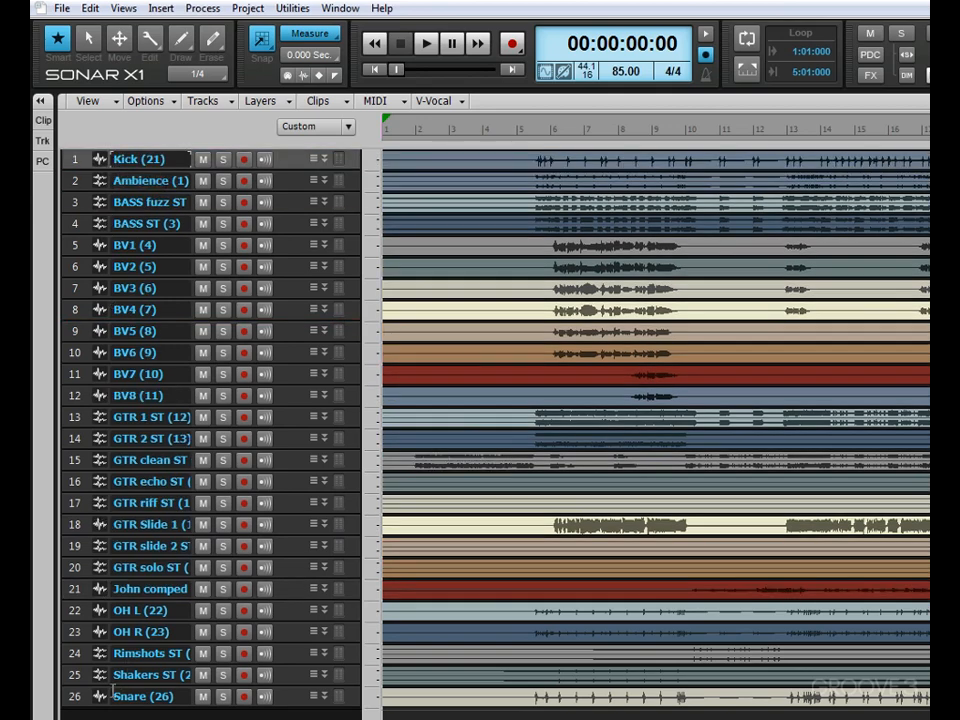
pyautogui.moveTo(102, 697); pyautogui.dragTo(130, 182)
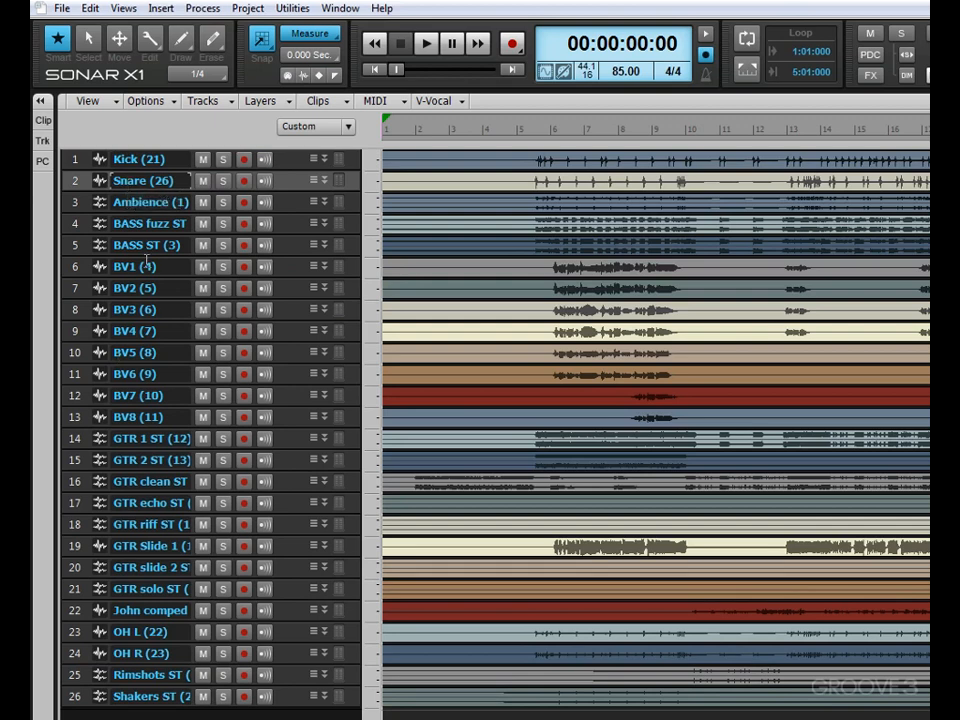
pyautogui.moveTo(92, 645); pyautogui.dragTo(105, 218)
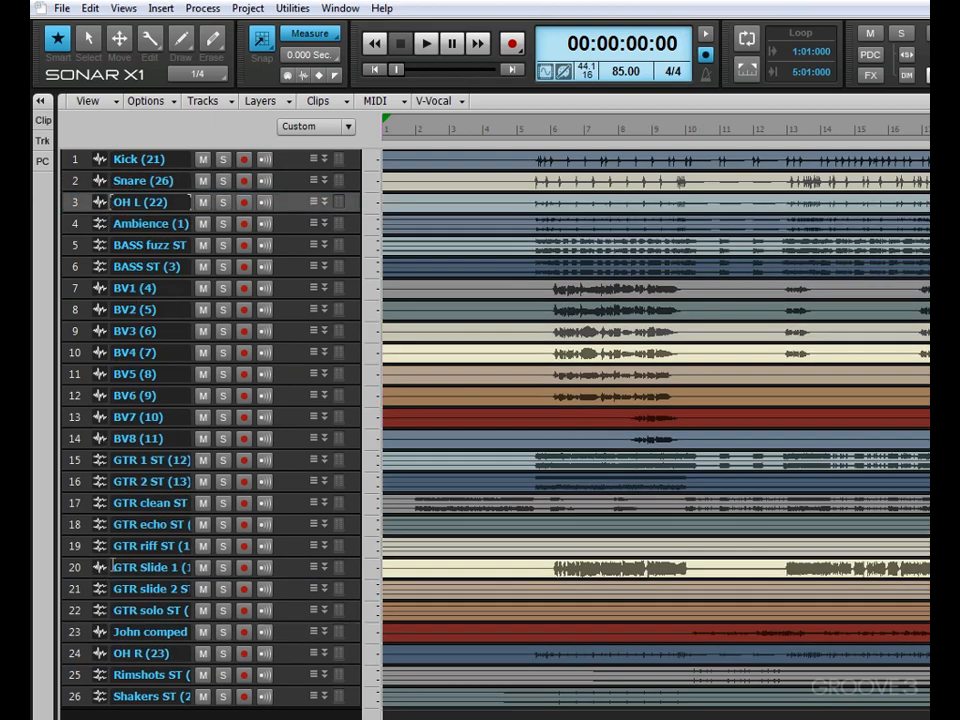
pyautogui.moveTo(100, 655); pyautogui.dragTo(100, 224)
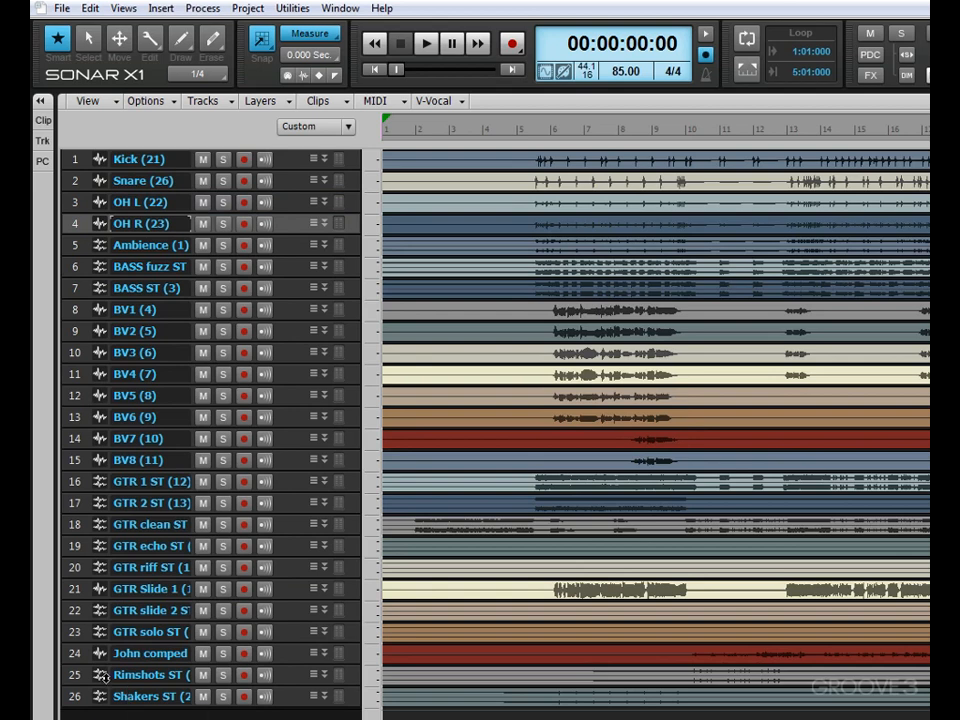
pyautogui.moveTo(104, 677); pyautogui.dragTo(96, 201)
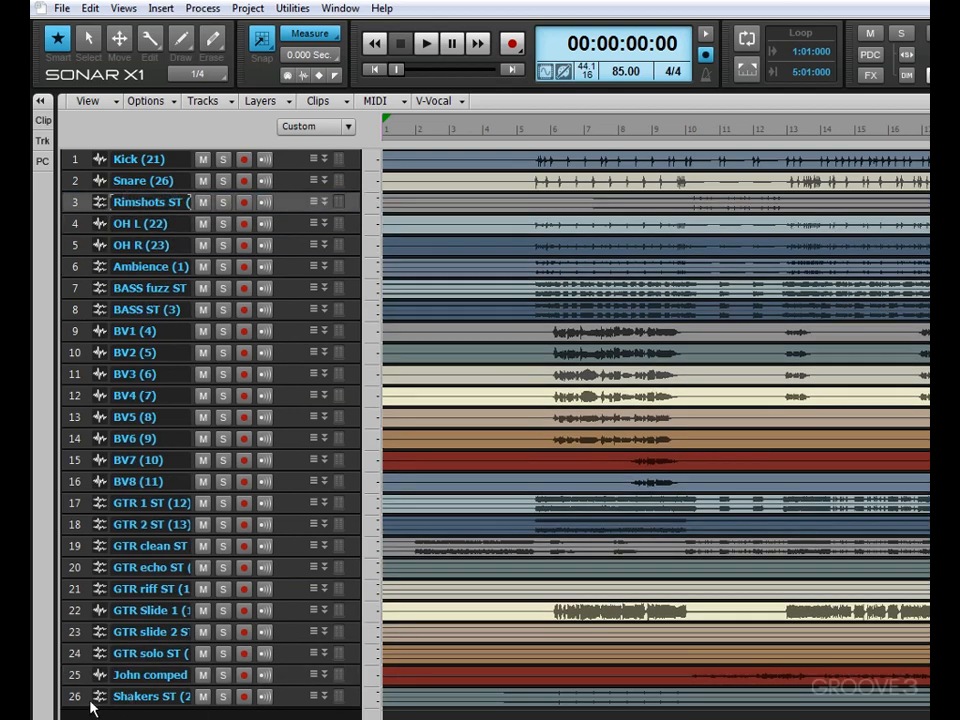
pyautogui.moveTo(100, 696); pyautogui.dragTo(80, 287)
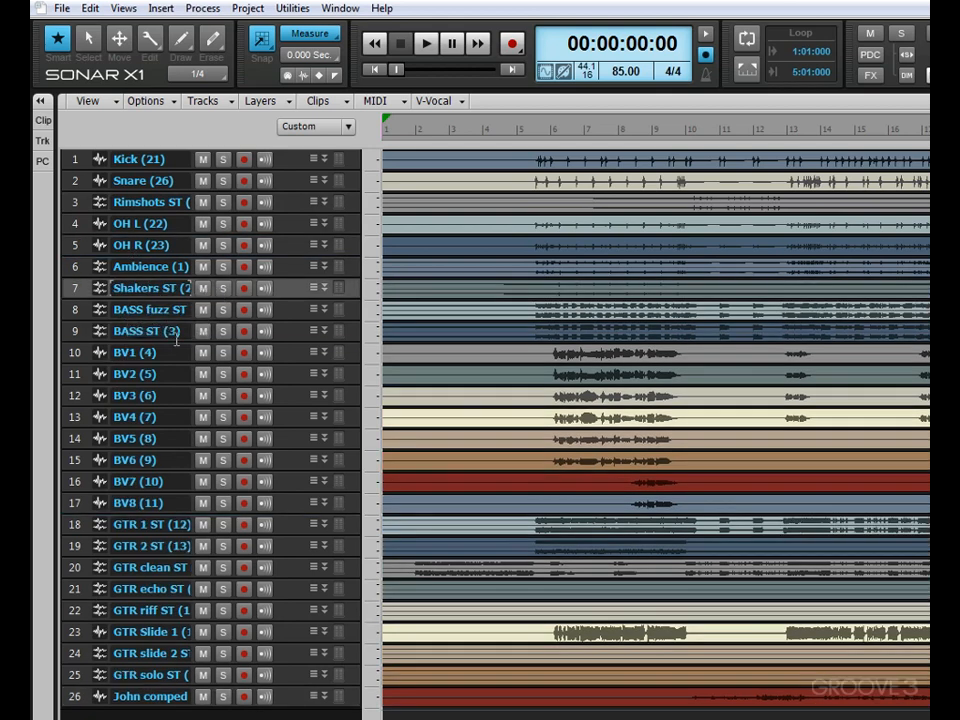
# Step: Rename the first track to Kick by removing the number suffix
pyautogui.doubleClick(169, 160)
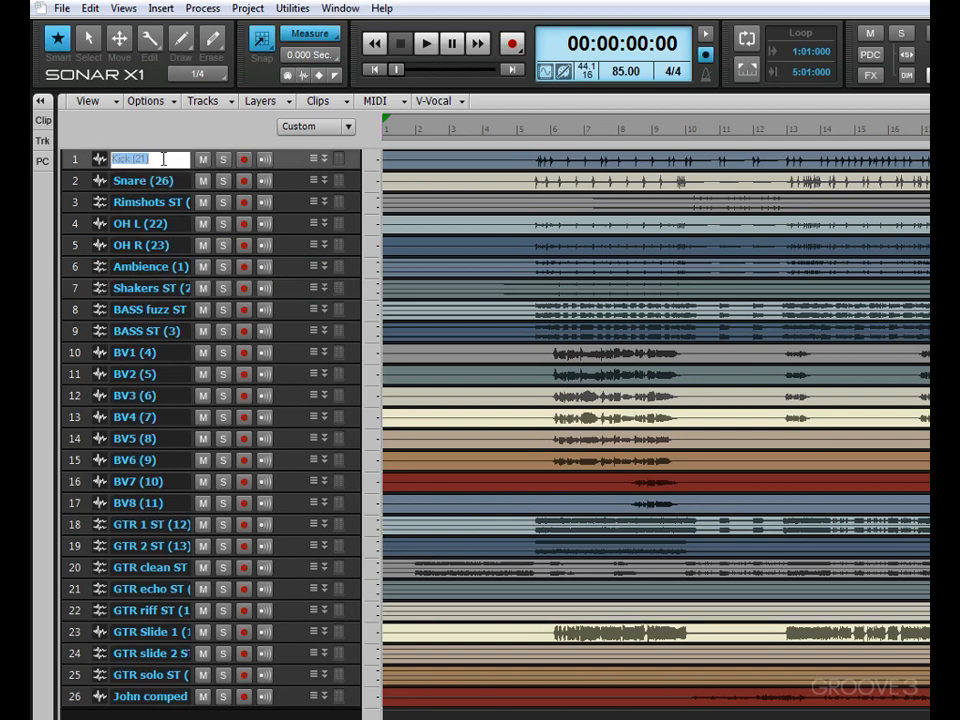
pyautogui.click(163, 159)
pyautogui.press('BackSpace')
pyautogui.press('BackSpace')
pyautogui.press('BackSpace')
pyautogui.press('BackSpace')
pyautogui.press('Return')
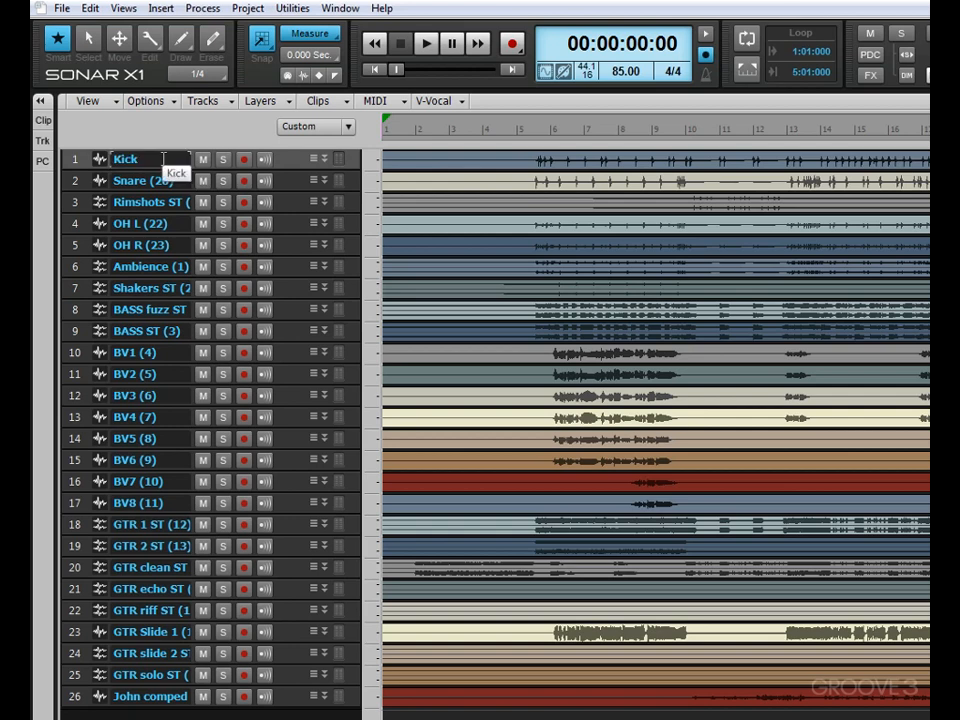
# Step: Step the focus through the upper part of the track list and back to the Snare track
pyautogui.press('Down')
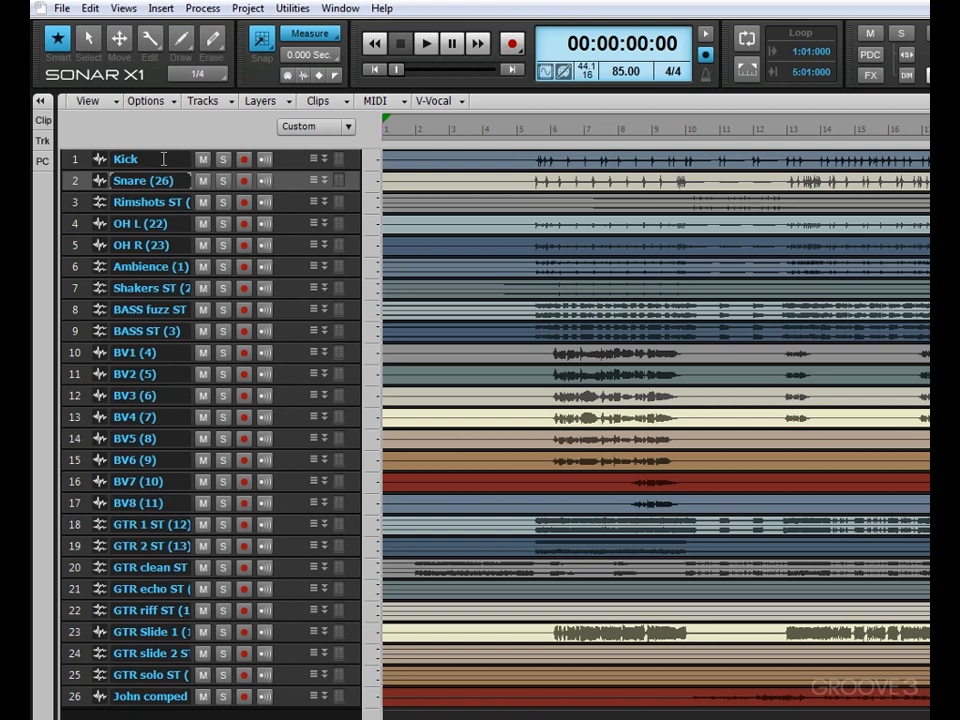
pyautogui.press('Up')
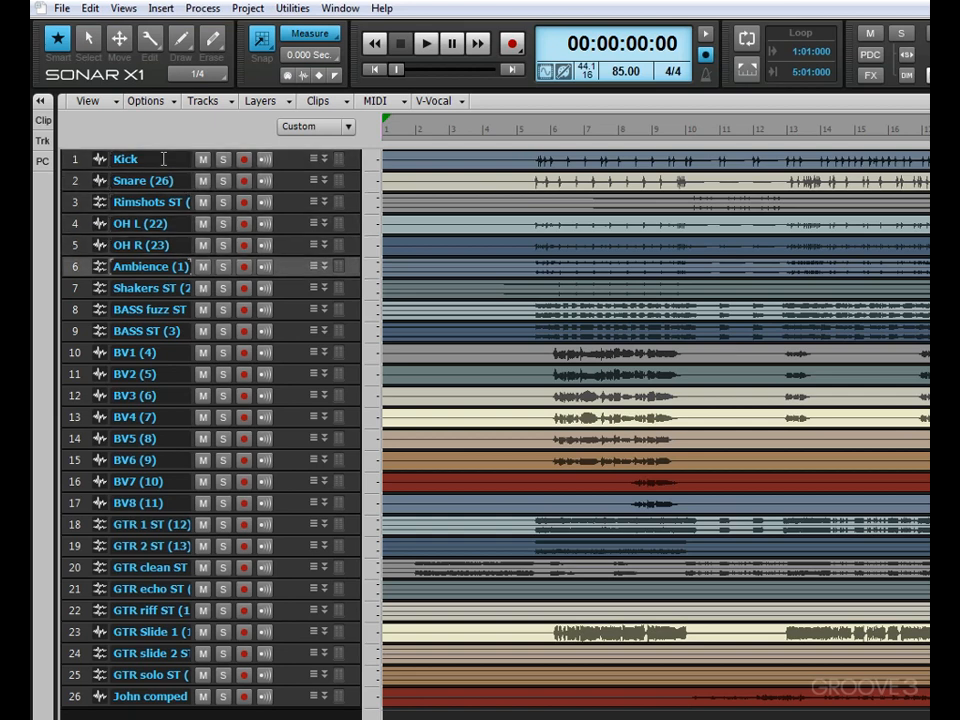
pyautogui.press('Down')
pyautogui.press('Down')
pyautogui.press('Up')
pyautogui.press('Up')
pyautogui.press('Up')
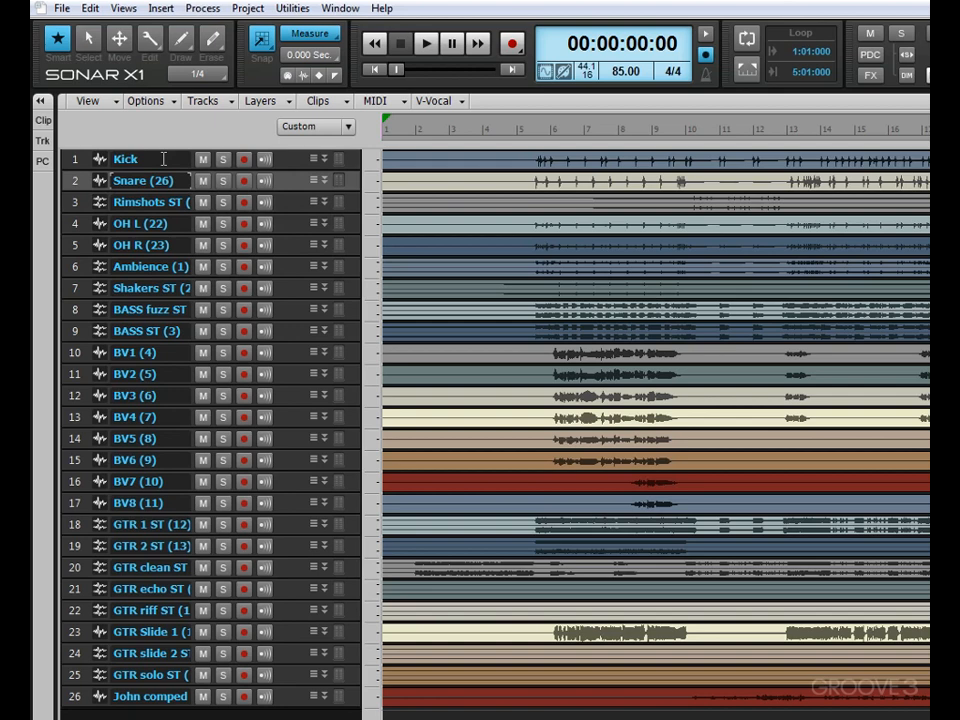
# Step: Rename the second track to Snare by removing its number suffix
pyautogui.press('F2')
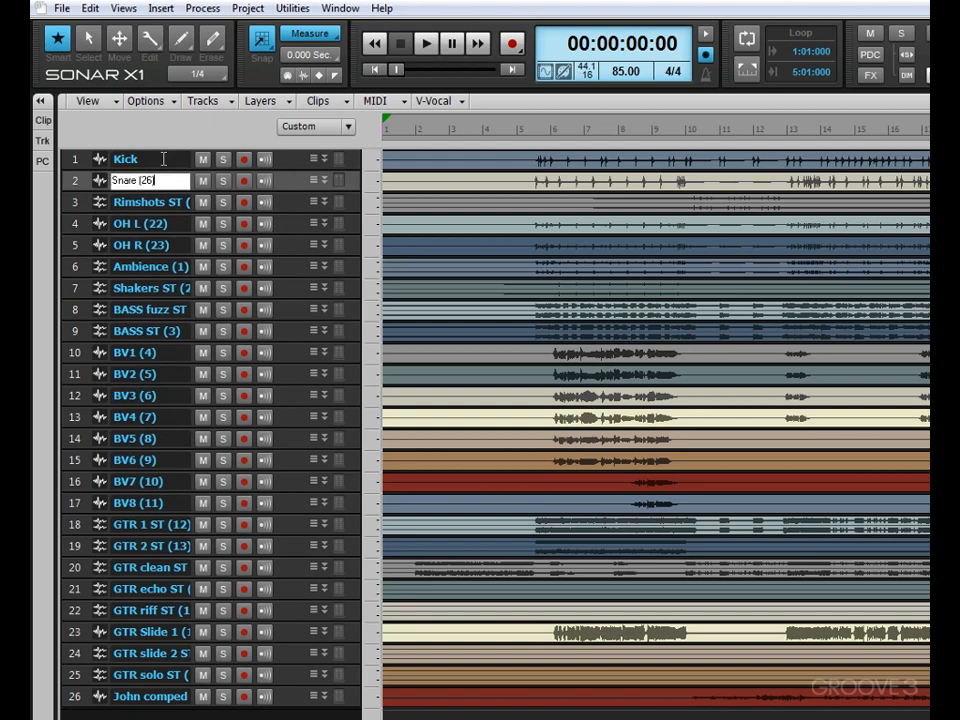
pyautogui.press('BackSpace')
pyautogui.press('BackSpace')
pyautogui.press('BackSpace')
pyautogui.press('Return')
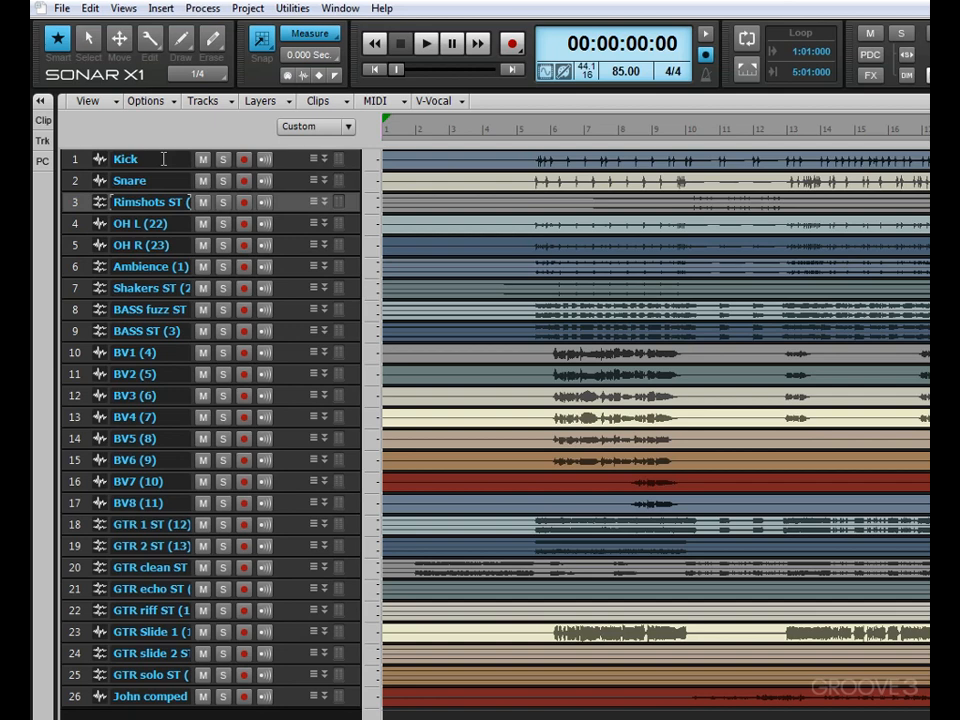
# Step: Rename the third track to Rimshots by removing the ST label and number suffix
pyautogui.press('F2')
pyautogui.press('End')
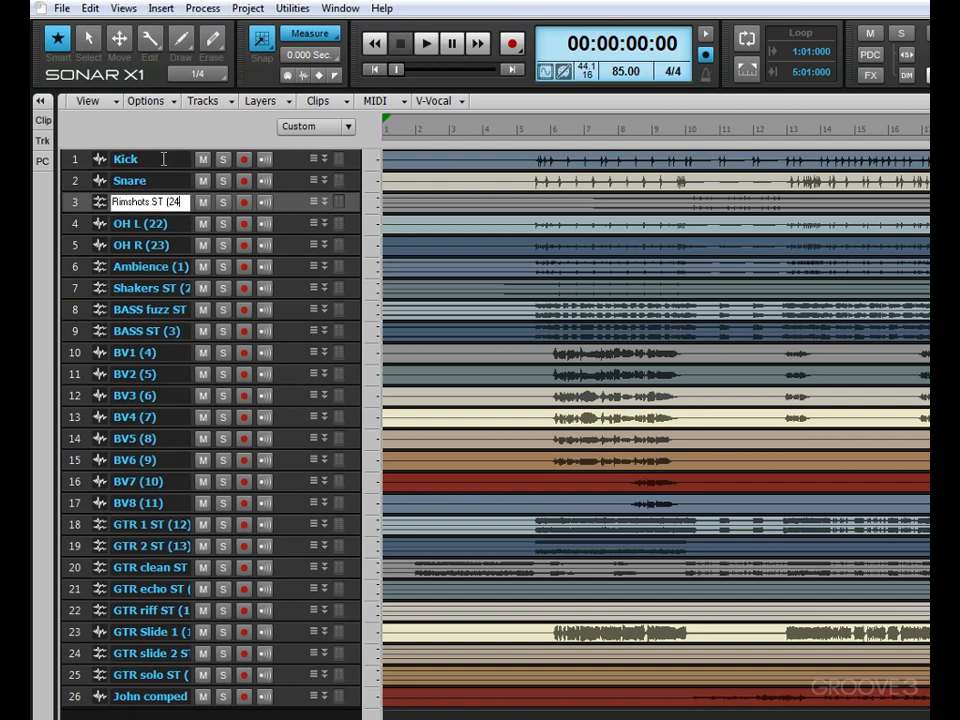
pyautogui.press('BackSpace')
pyautogui.press('BackSpace')
pyautogui.press('BackSpace')
pyautogui.press('BackSpace')
pyautogui.press('BackSpace')
pyautogui.press('BackSpace')
pyautogui.press('BackSpace')
pyautogui.press('Return')
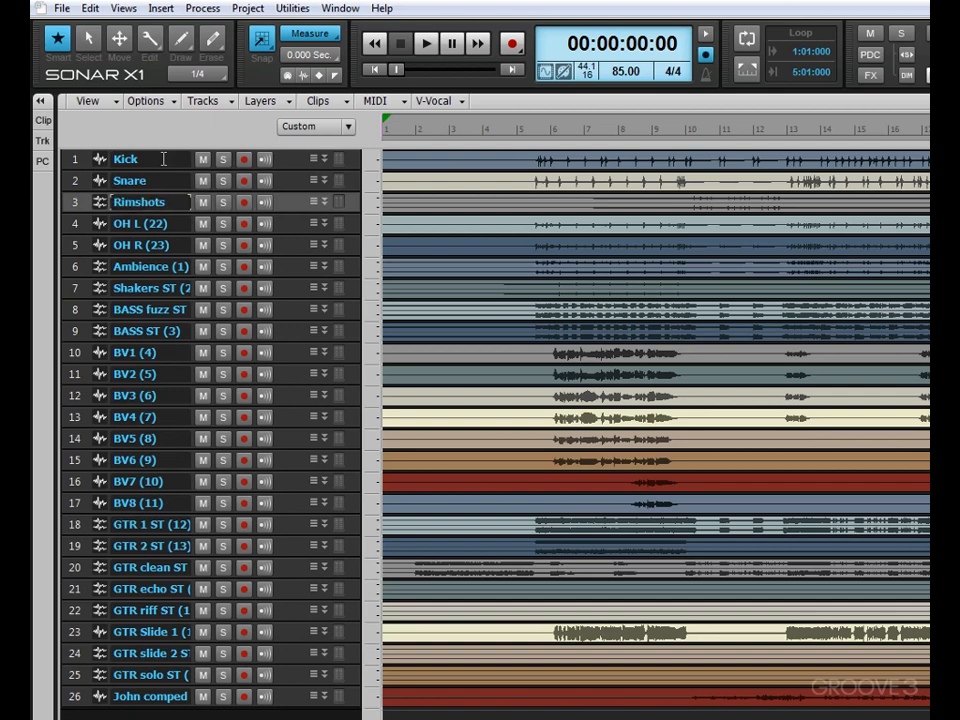
# Step: Rename the two overhead tracks to OH L and OH R without their number suffixes
pyautogui.press('Down')
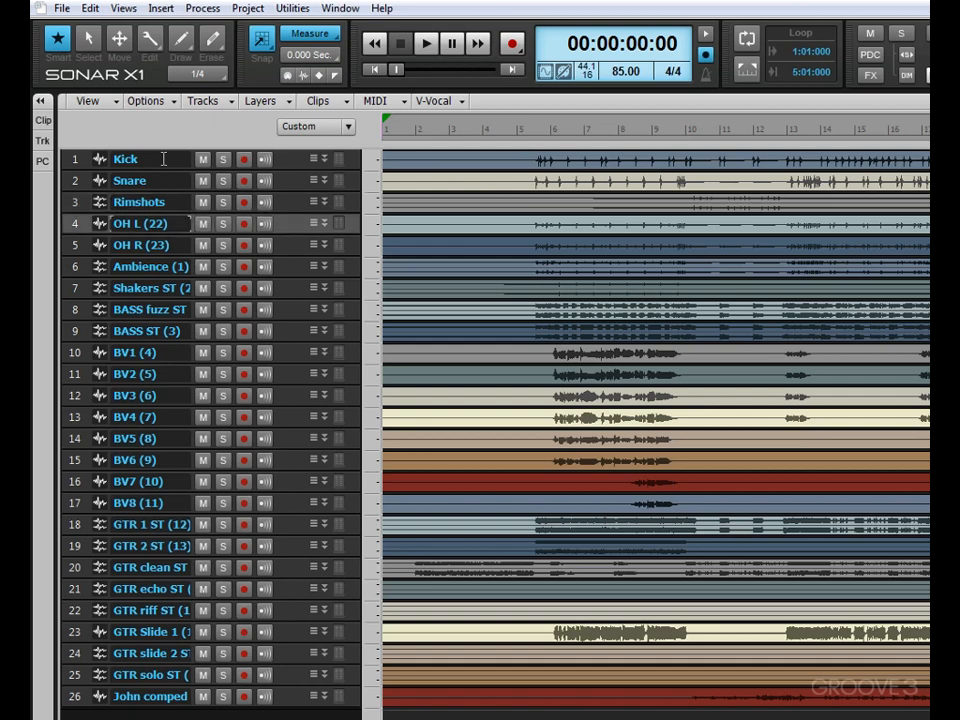
pyautogui.press('F2')
pyautogui.write('OH L')
pyautogui.press('Return')
pyautogui.press('Down')
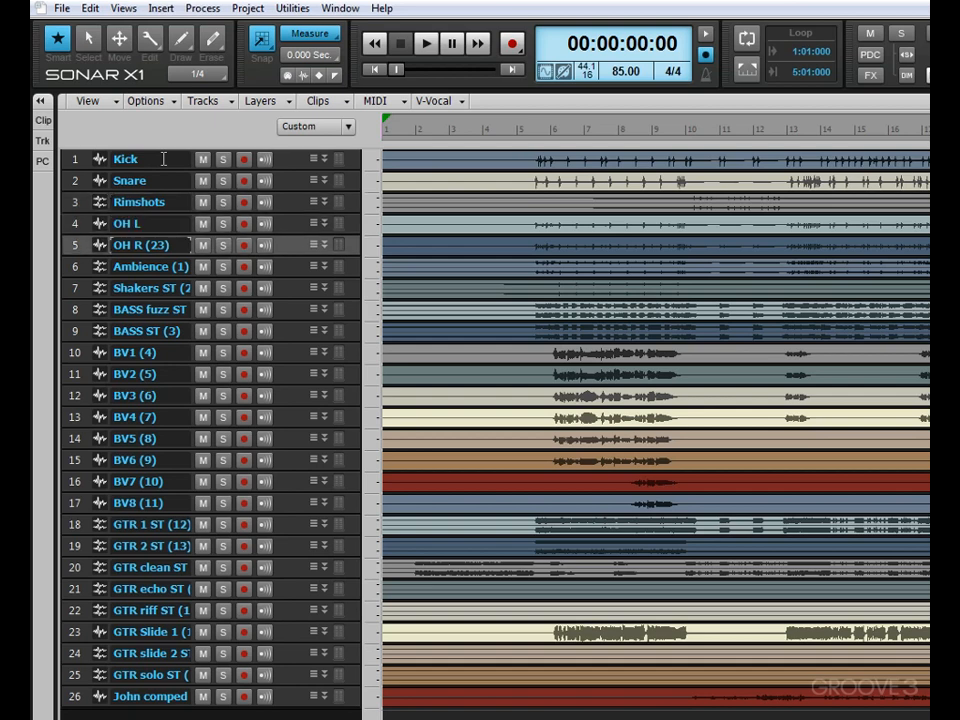
pyautogui.press('F2')
pyautogui.press('End')
pyautogui.press('BackSpace')
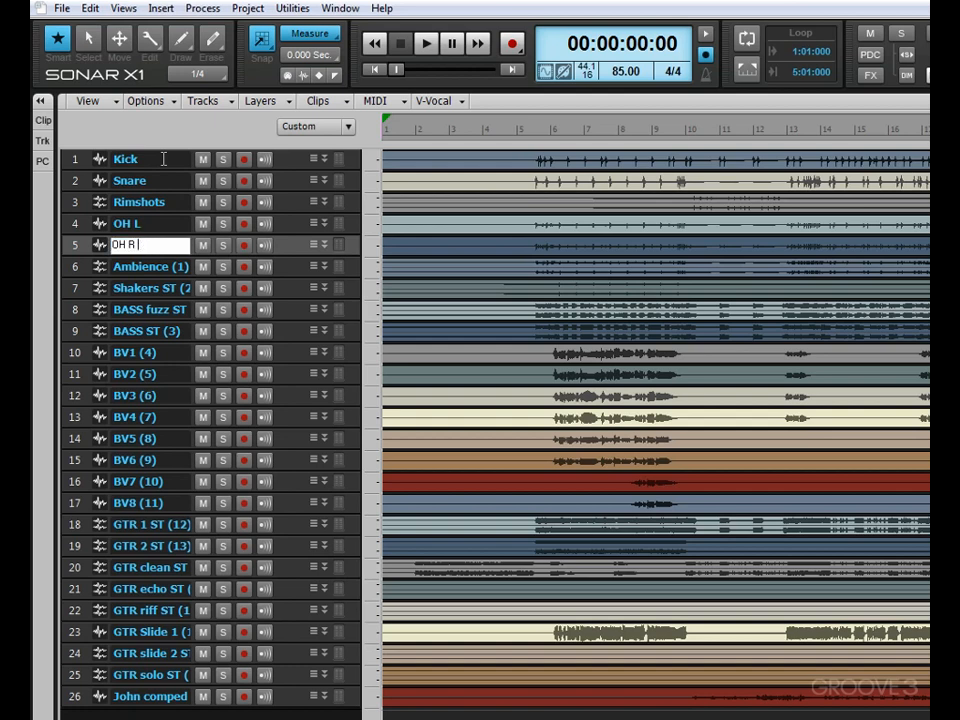
pyautogui.press('Return')
# Step: Rename the Ambience track to Room
pyautogui.press('Down')
pyautogui.press('F2')
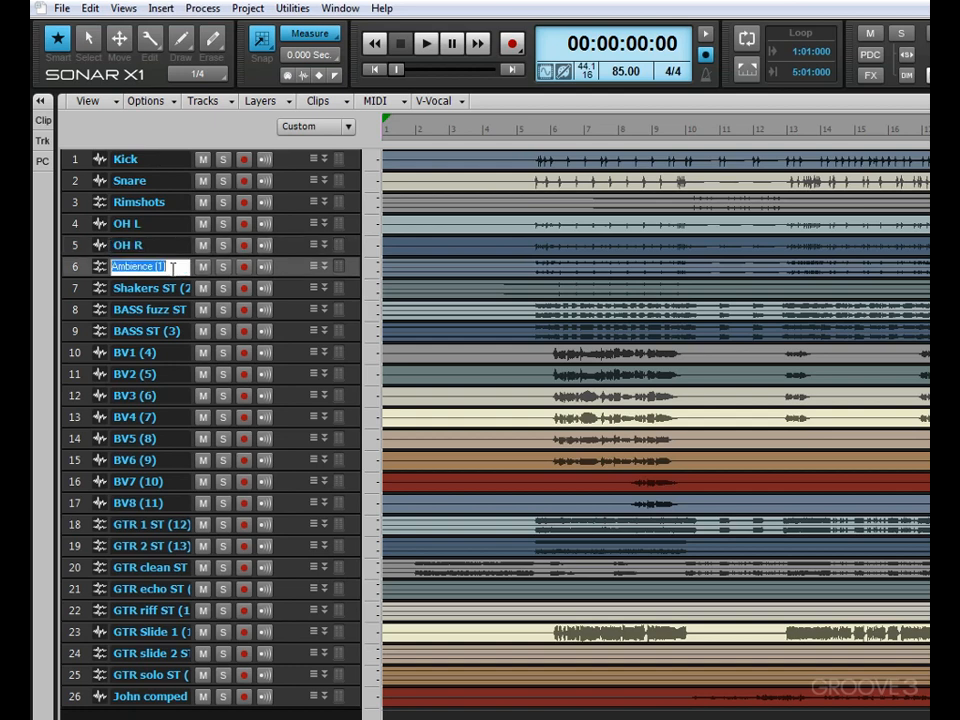
pyautogui.write('Room')
pyautogui.press('Return')
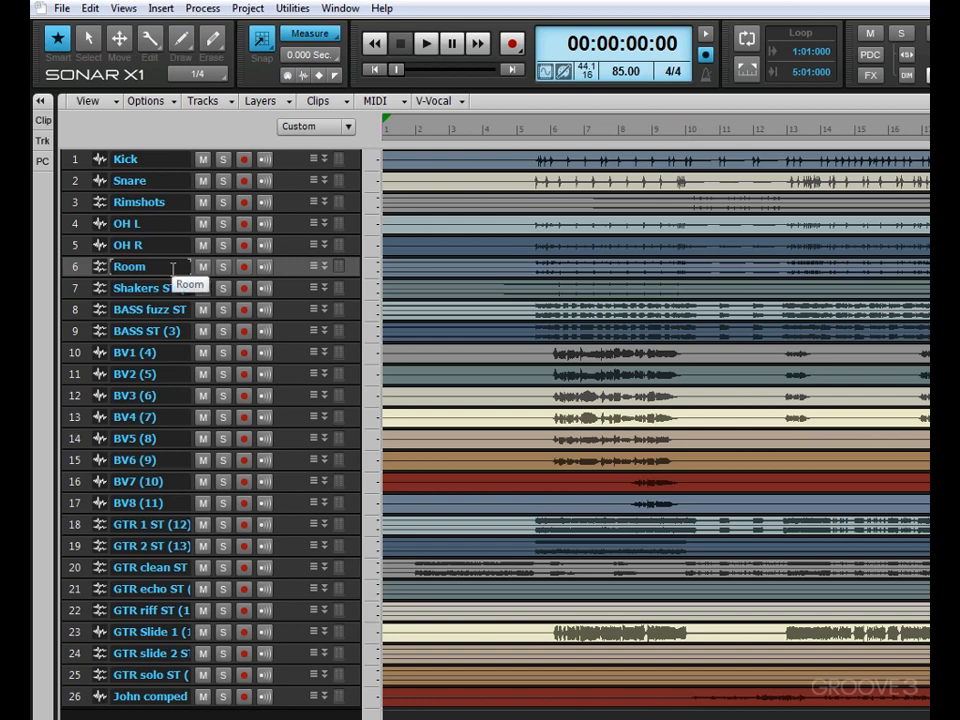
# Step: Rename the Shakers ST track to Shakers by removing the ST label and number suffix
pyautogui.press('Down')
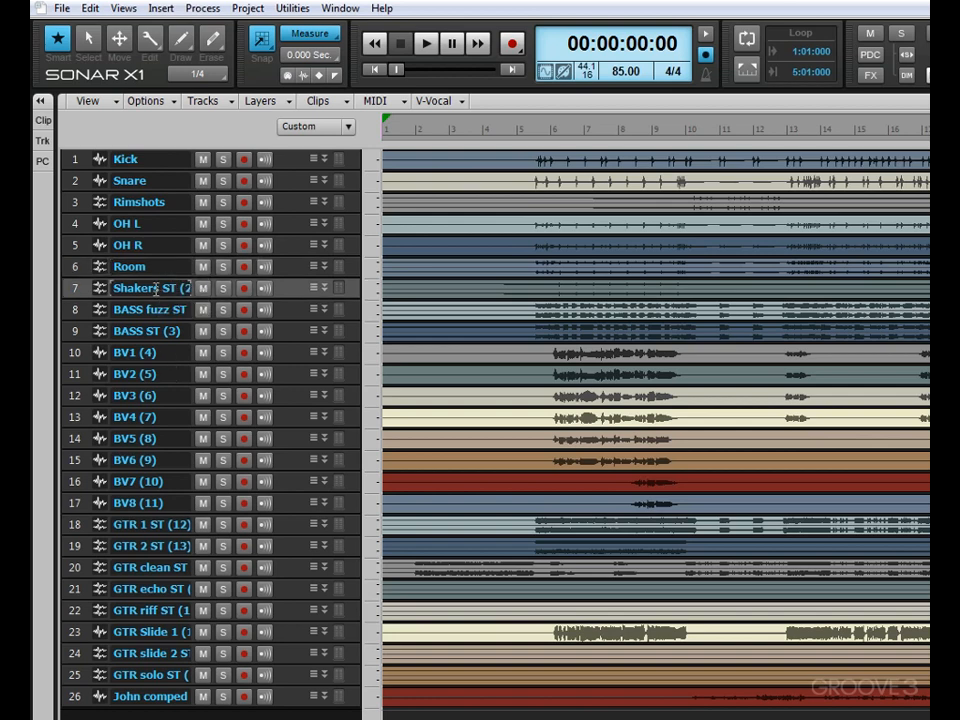
pyautogui.press('F2')
pyautogui.press('End')
pyautogui.press('BackSpace')
pyautogui.press('BackSpace')
pyautogui.press('BackSpace')
pyautogui.press('BackSpace')
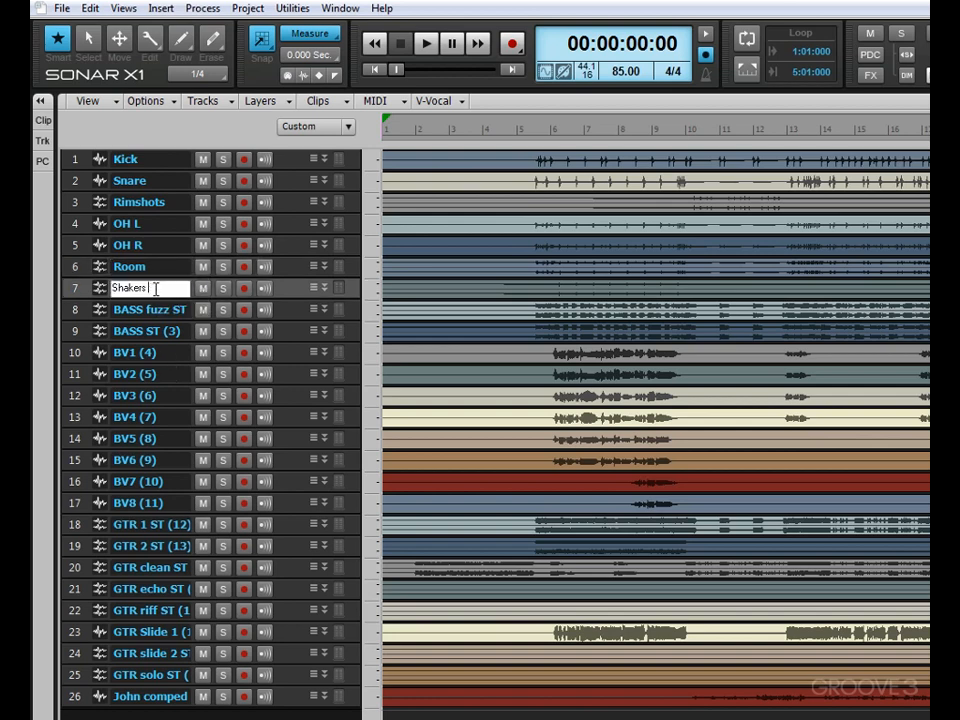
pyautogui.press('Return')
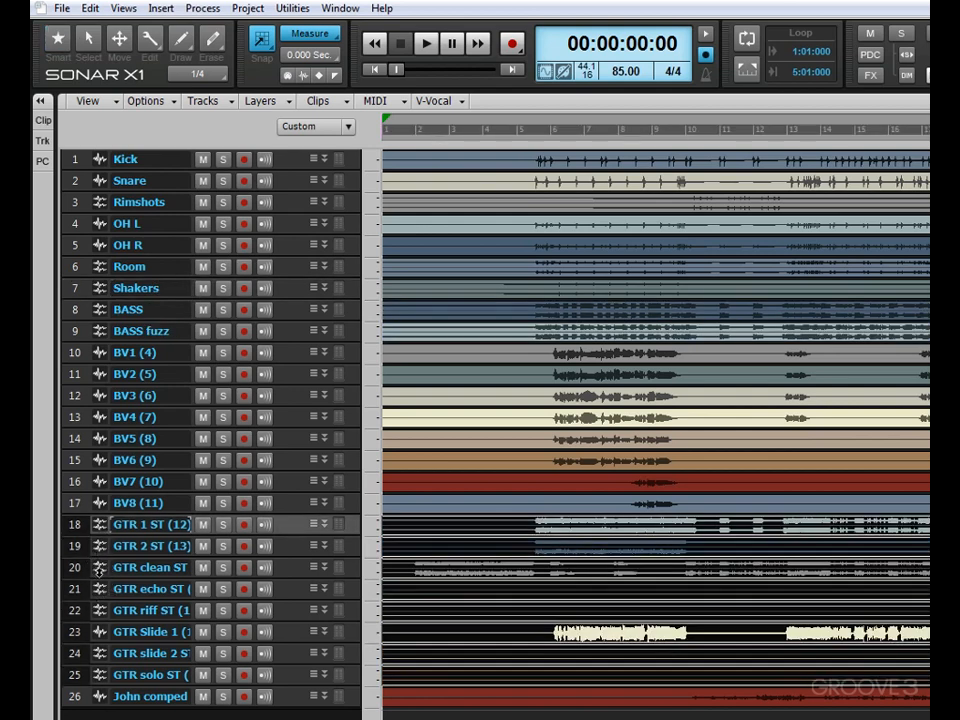
# Step: Move all guitar tracks between BASS fuzz and the BV tracks, ordered GTR clean, 1, 2, echo, riff, Slide 1, slide 2 and solo
pyautogui.moveTo(101, 567); pyautogui.dragTo(131, 356)
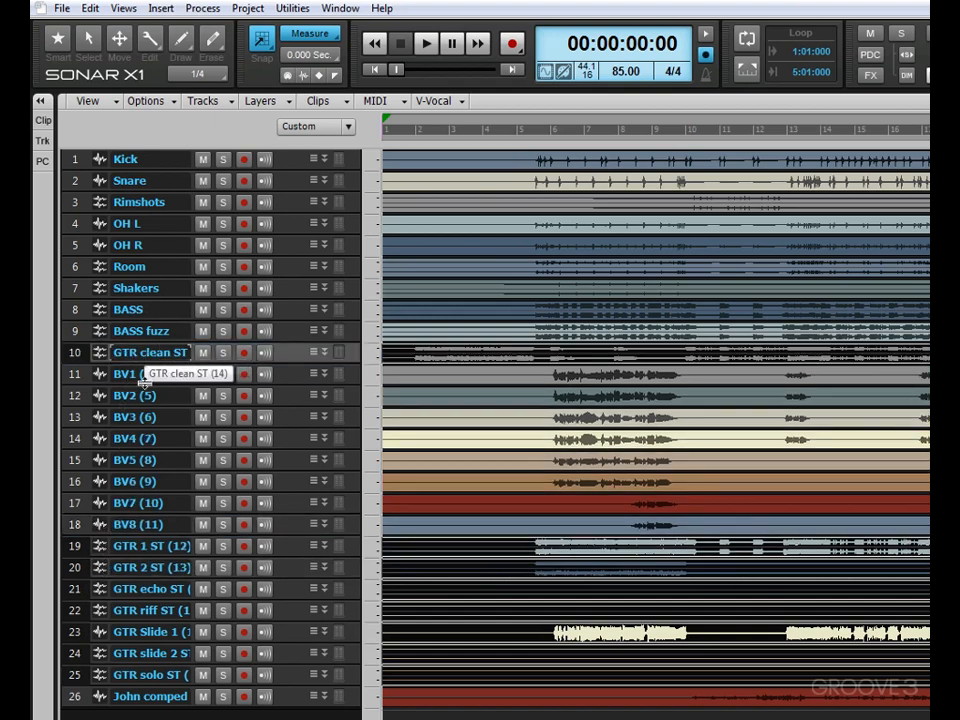
pyautogui.moveTo(99, 557); pyautogui.dragTo(120, 366)
pyautogui.moveTo(100, 569); pyautogui.dragTo(127, 462)
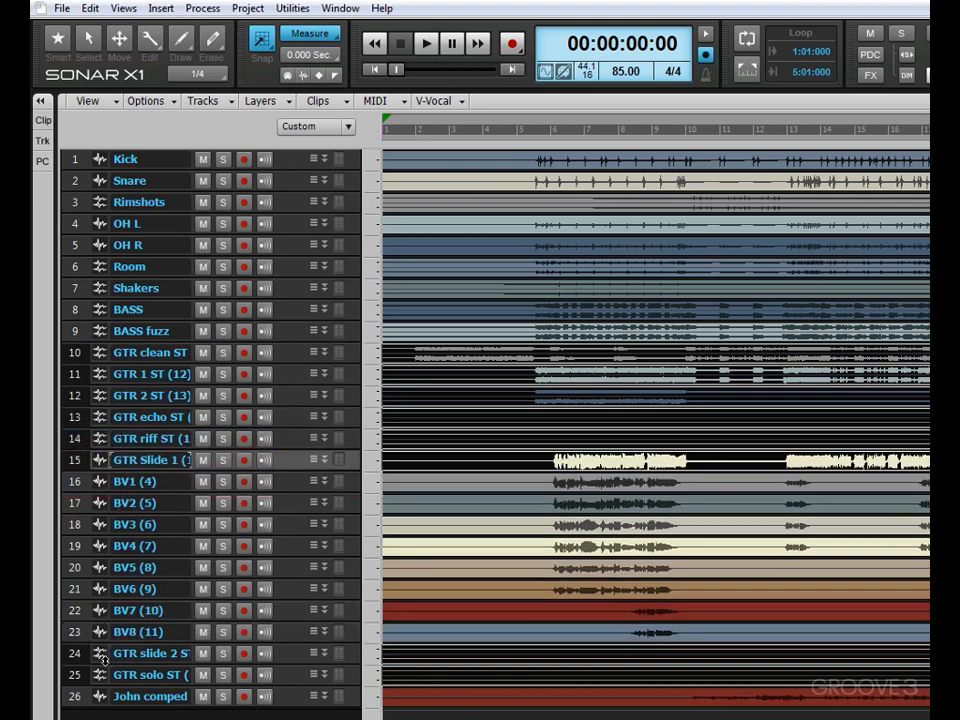
pyautogui.moveTo(113, 556); pyautogui.dragTo(113, 474)
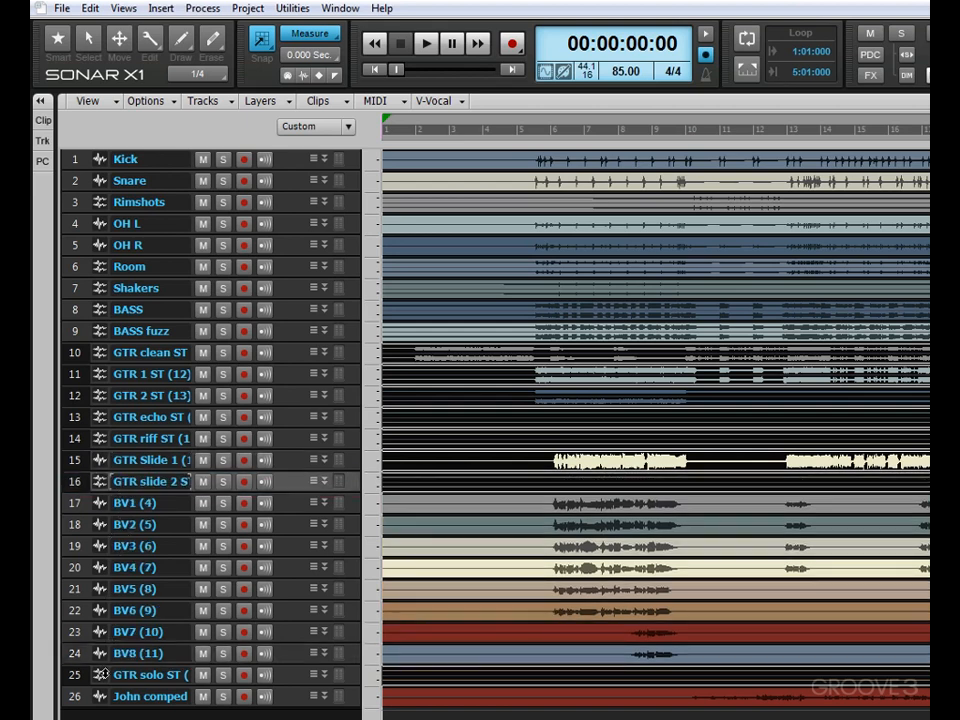
pyautogui.moveTo(101, 676); pyautogui.dragTo(117, 504)
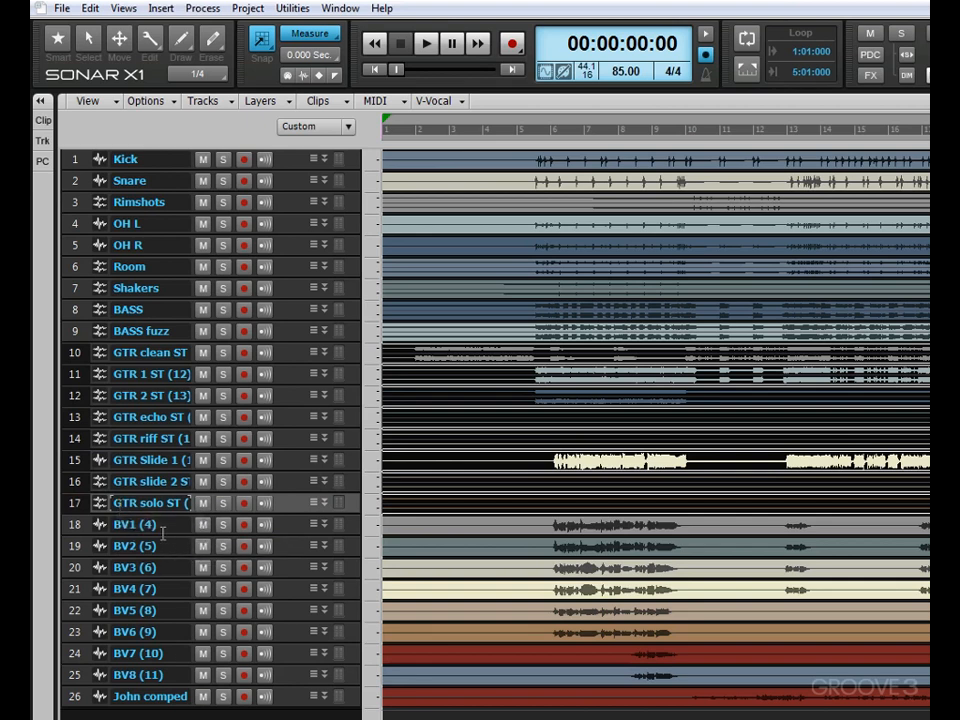
# Step: Rename the comped lead vocal track at the end of the list to VOX Lead
pyautogui.click(156, 696)
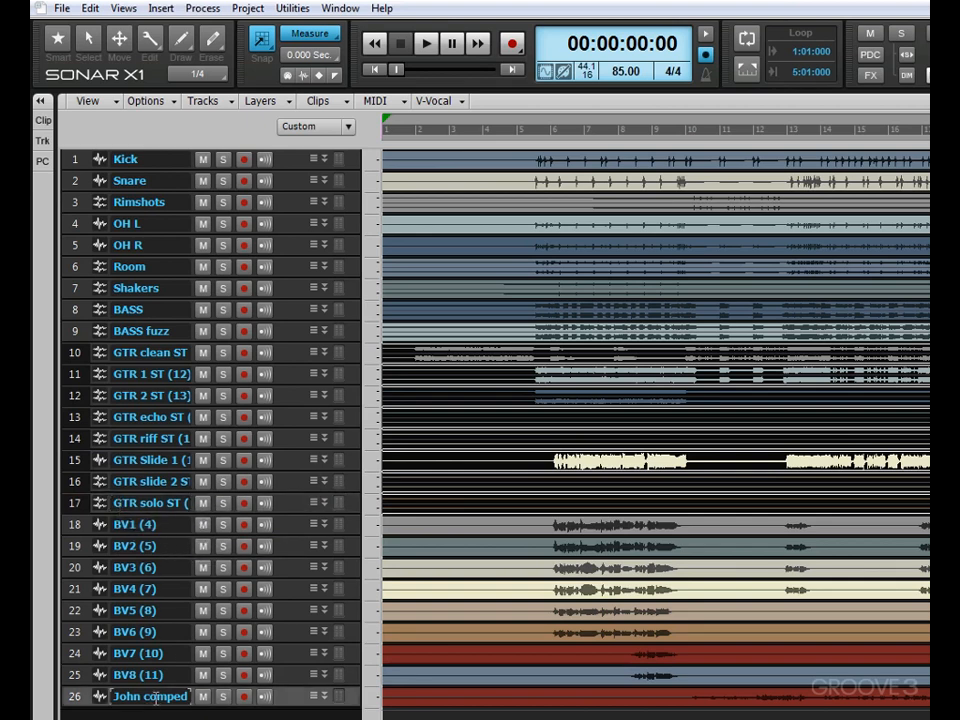
pyautogui.doubleClick(156, 696)
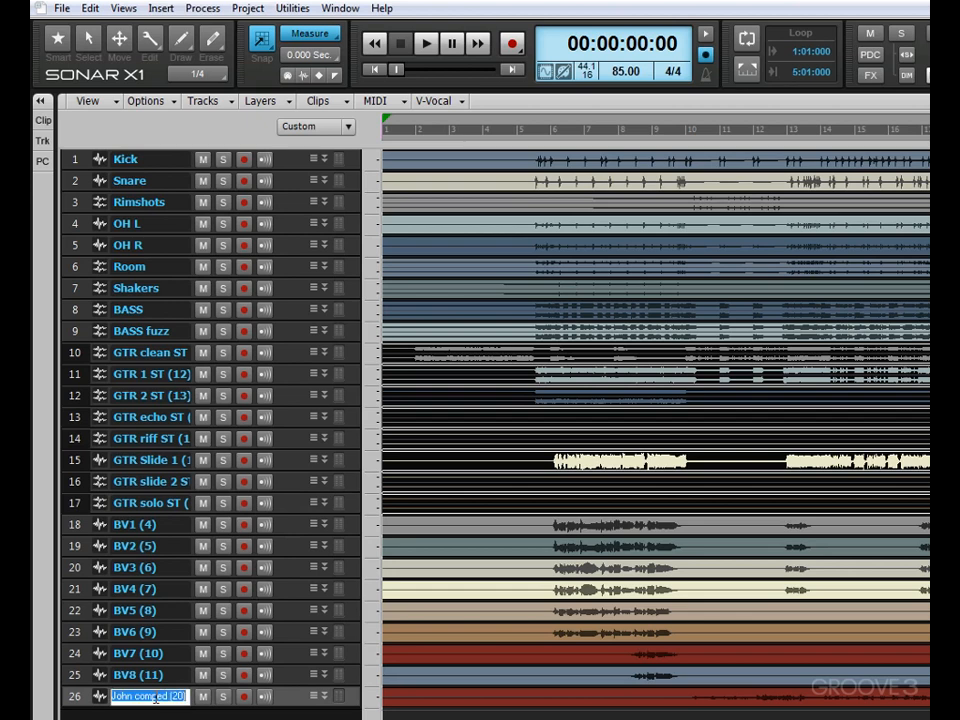
pyautogui.write('VOX Lead')
pyautogui.press('Return')
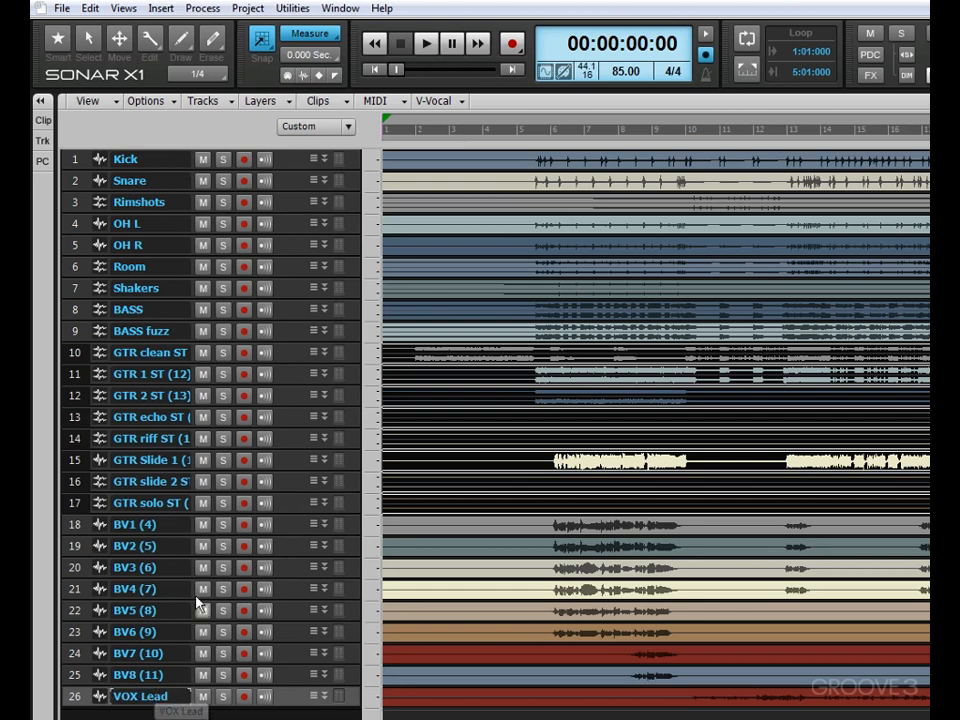
# Step: Rename the first three backing vocal tracks to BV1, BV2 and BV3 by removing their number suffixes
pyautogui.click(165, 525)
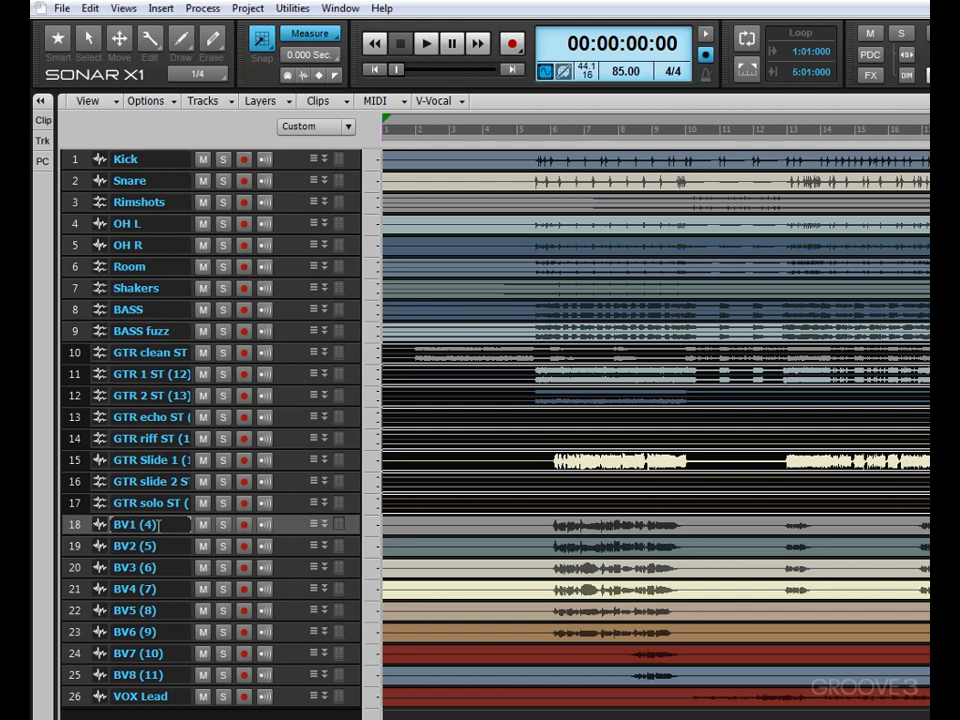
pyautogui.doubleClick(158, 525)
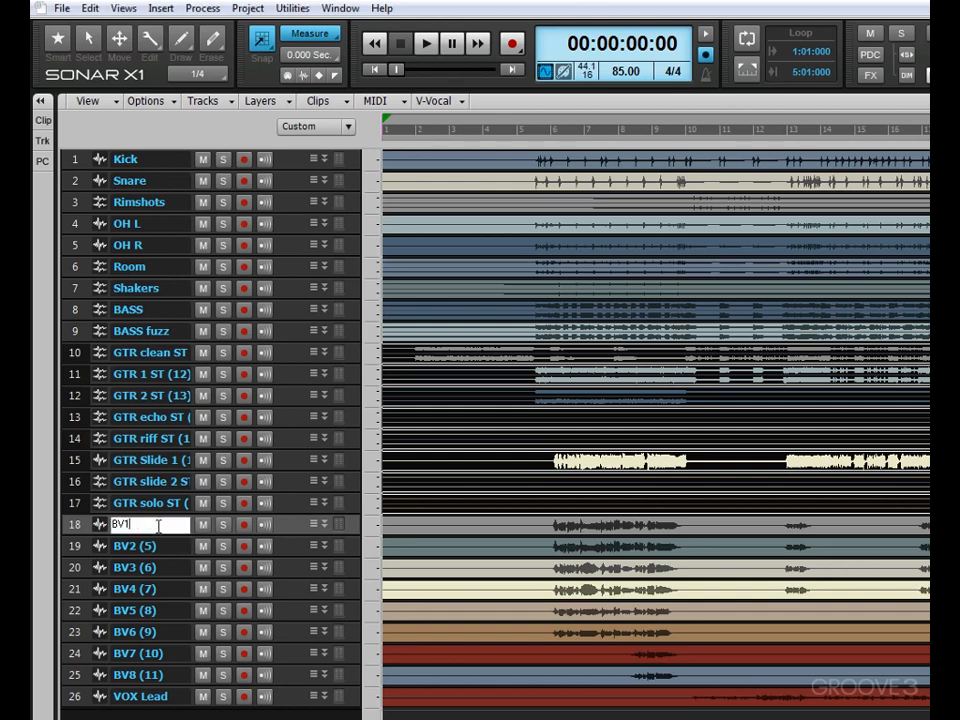
pyautogui.press('Return')
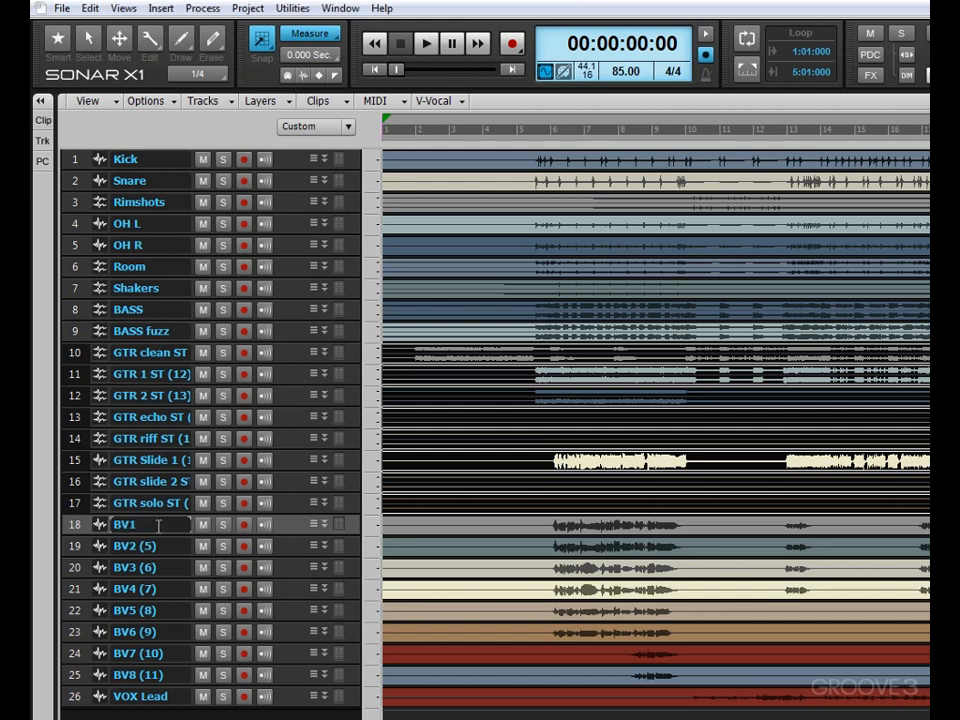
pyautogui.press('Return')
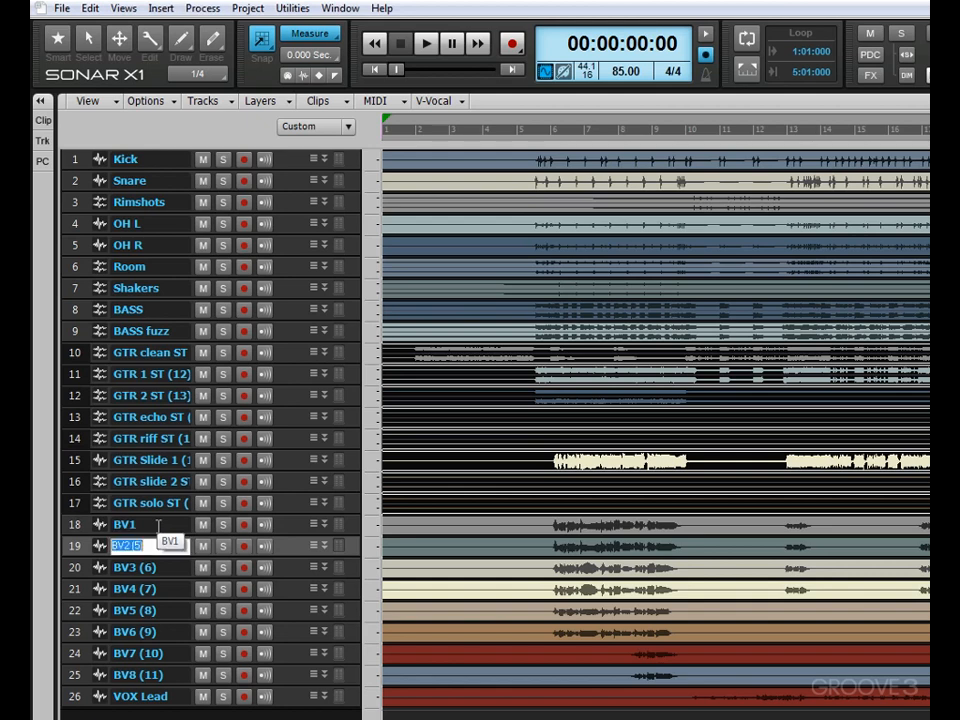
pyautogui.press('Right')
pyautogui.press('BackSpace')
pyautogui.press('Return')
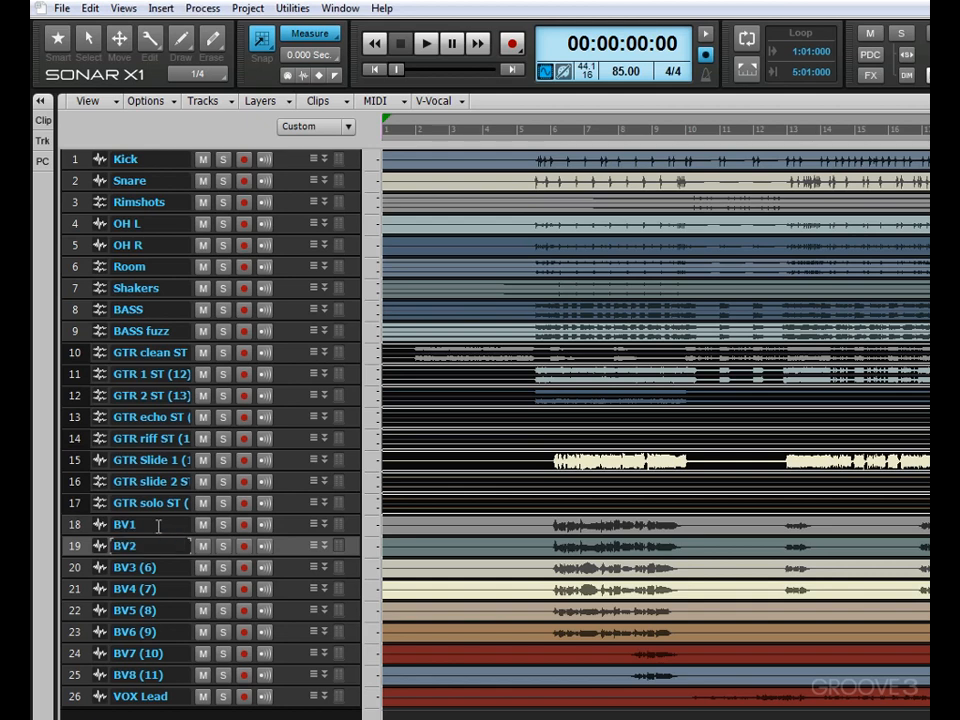
pyautogui.press('Down')
pyautogui.press('Return')
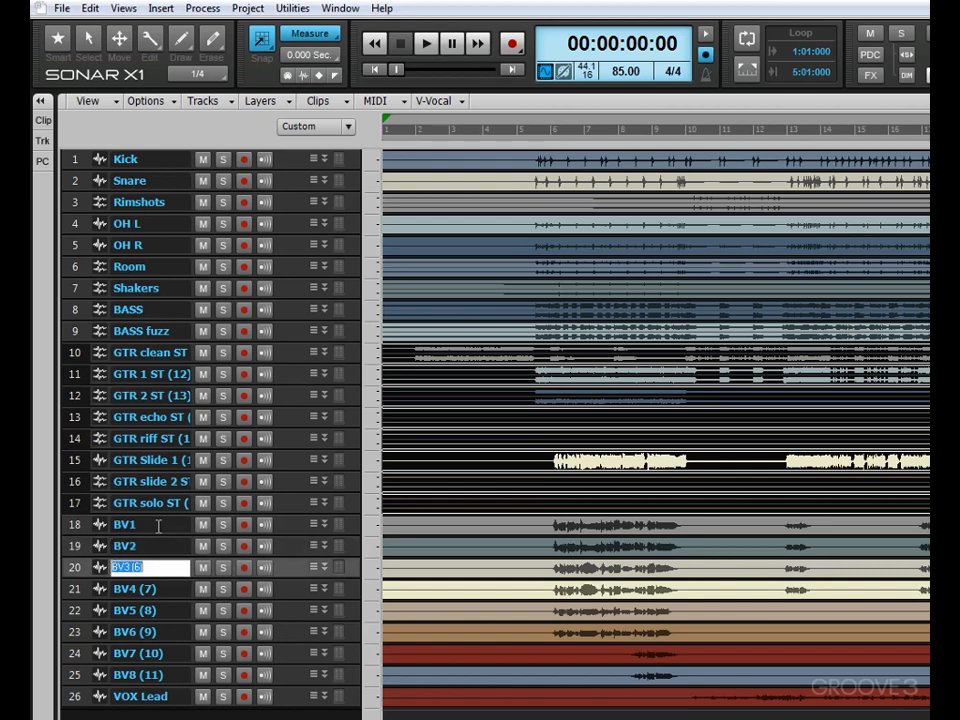
pyautogui.press('Return')
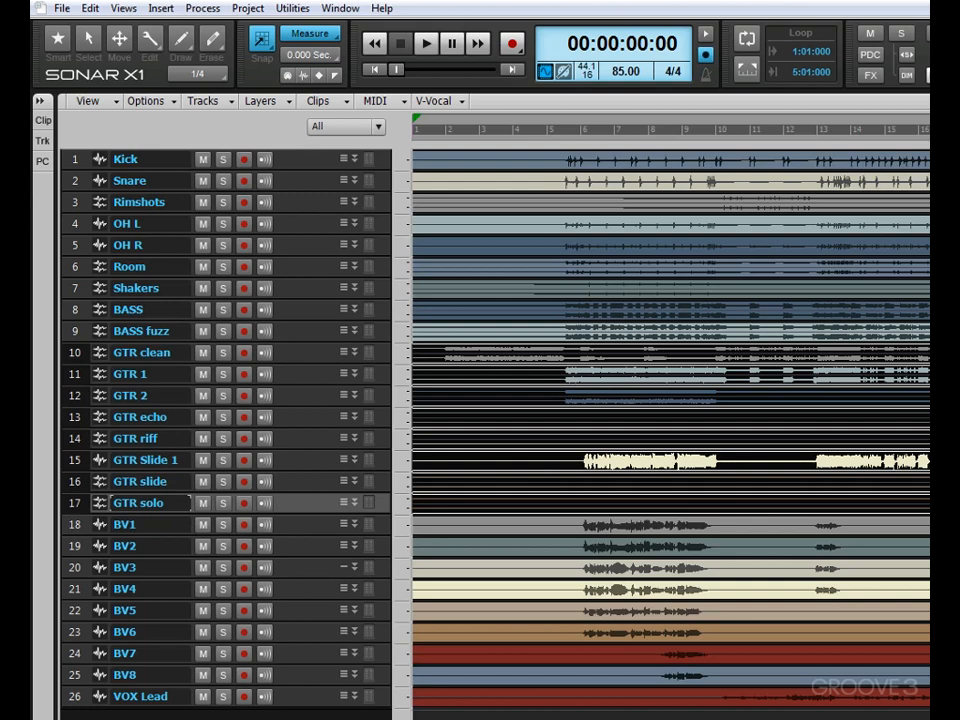
# Step: Move the backing vocal tracks BV1 through BV8 together into a new track folder
pyautogui.click(77, 529)
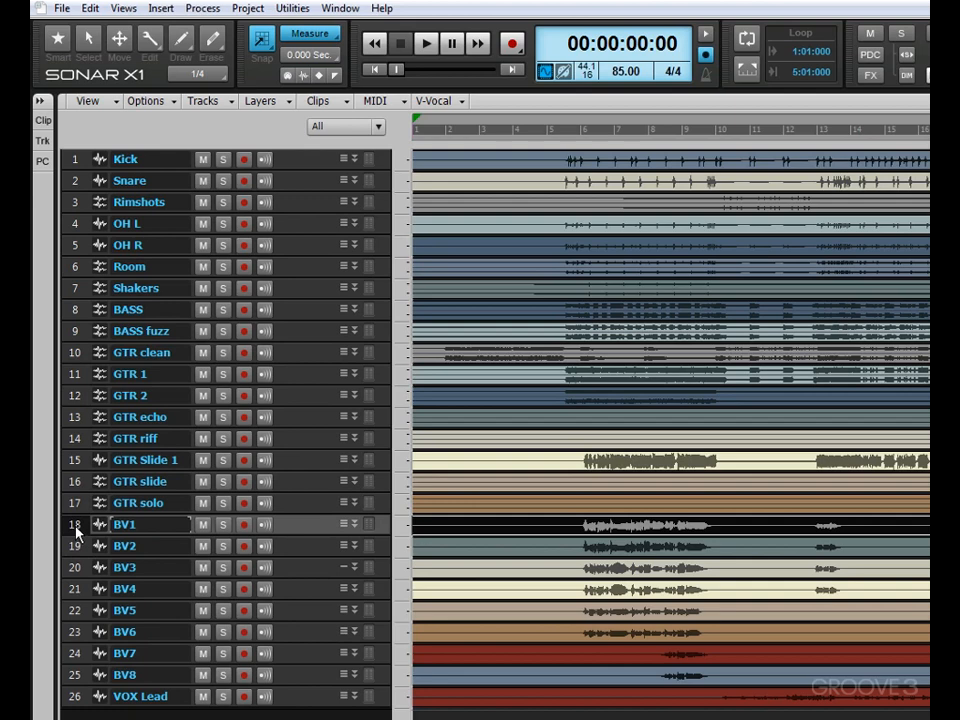
pyautogui.keyDown('shift'); pyautogui.click(77, 684); pyautogui.keyUp('shift')
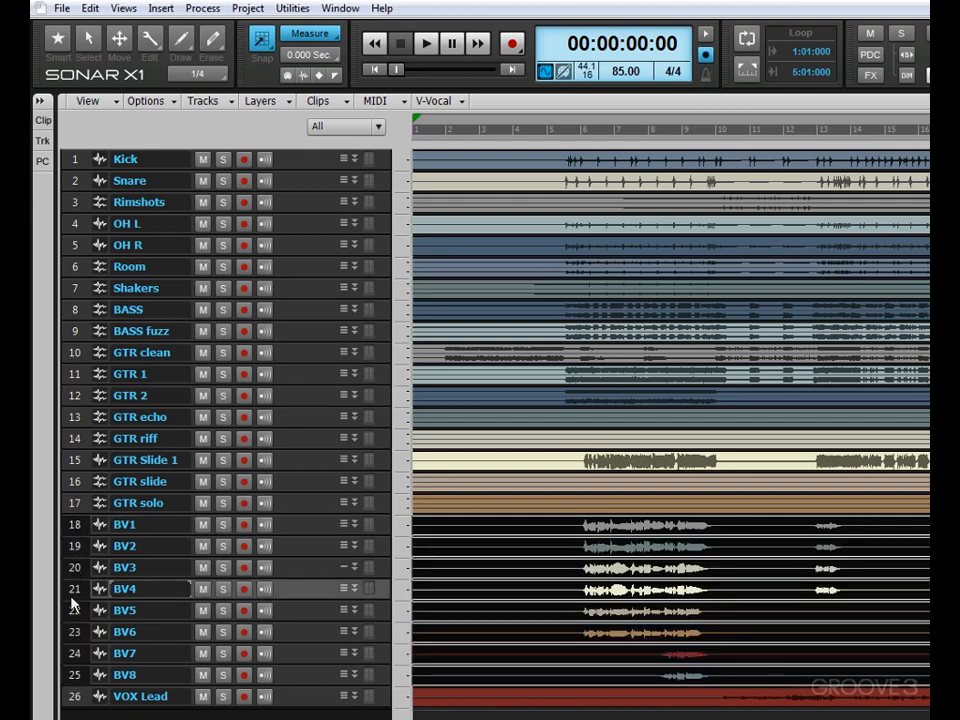
pyautogui.rightClick(77, 530)
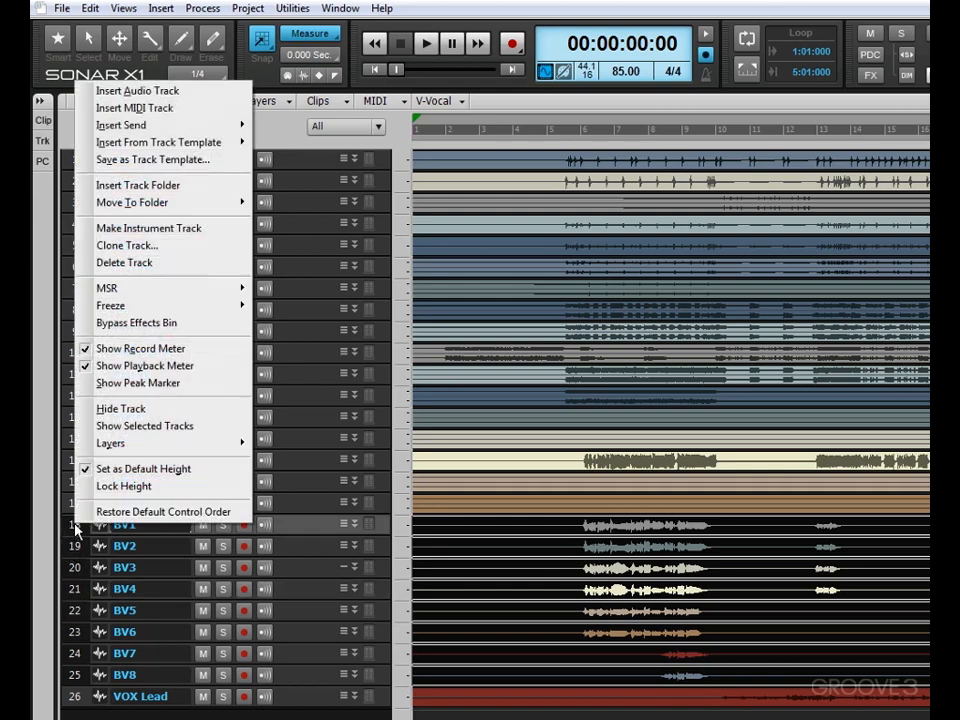
pyautogui.moveTo(125, 204)
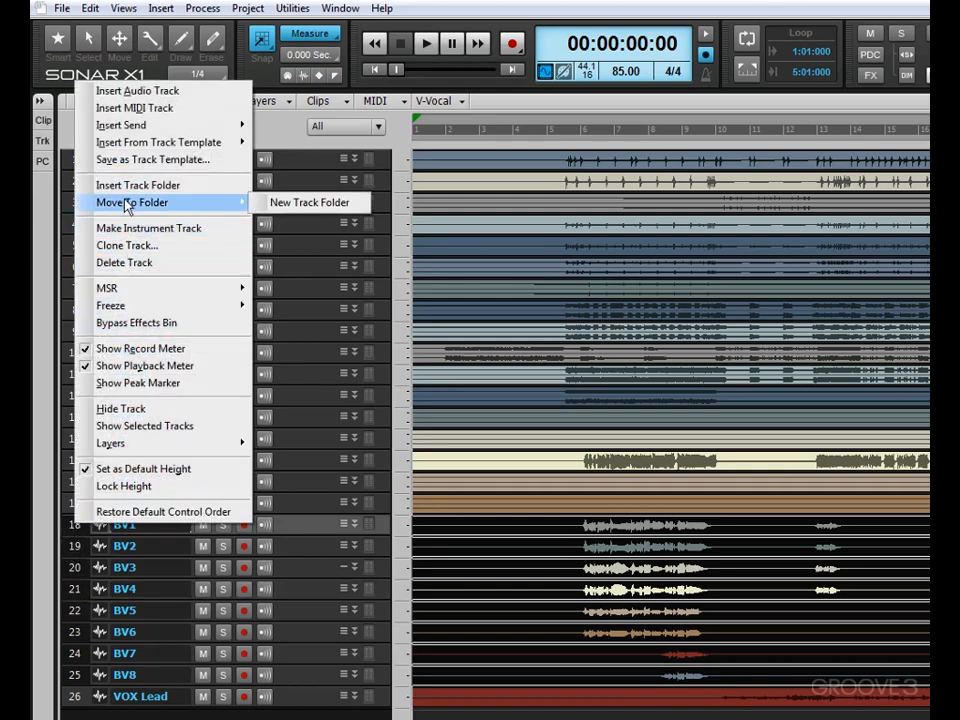
pyautogui.click(274, 204)
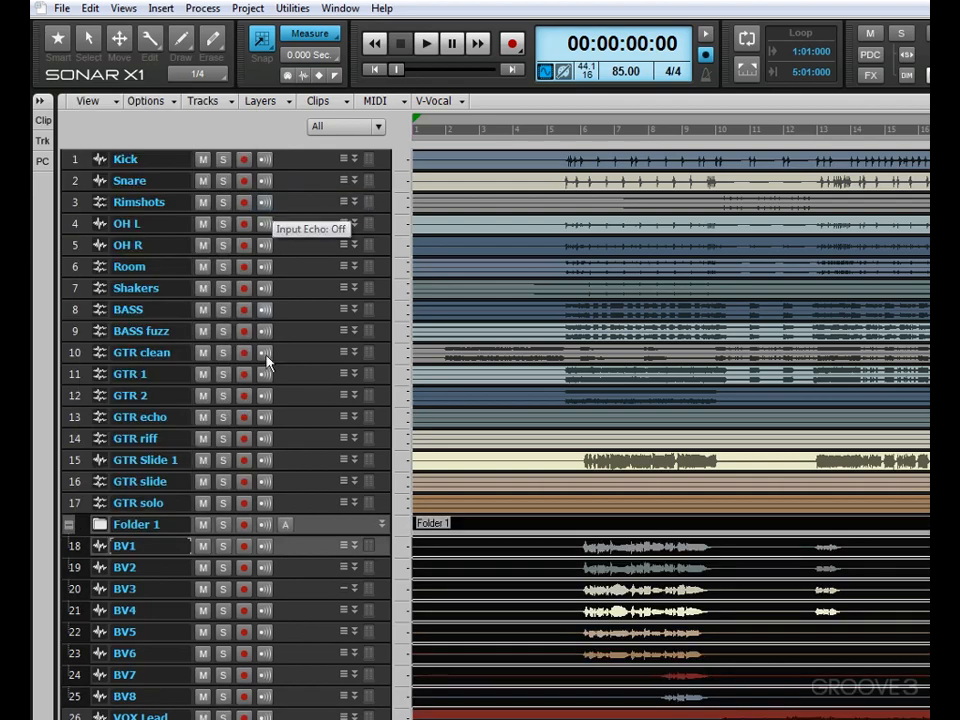
# Step: Rename the backing vocal folder to Back Vox and collapse it
pyautogui.doubleClick(150, 524)
pyautogui.write('Back Vox')
pyautogui.press('Return')
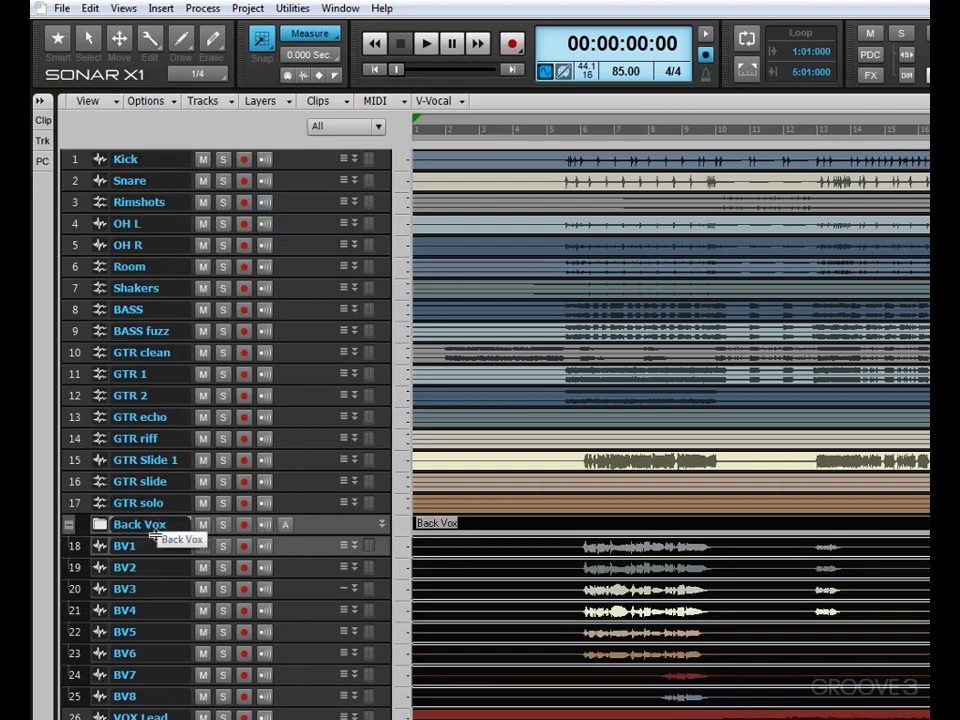
pyautogui.click(68, 526)
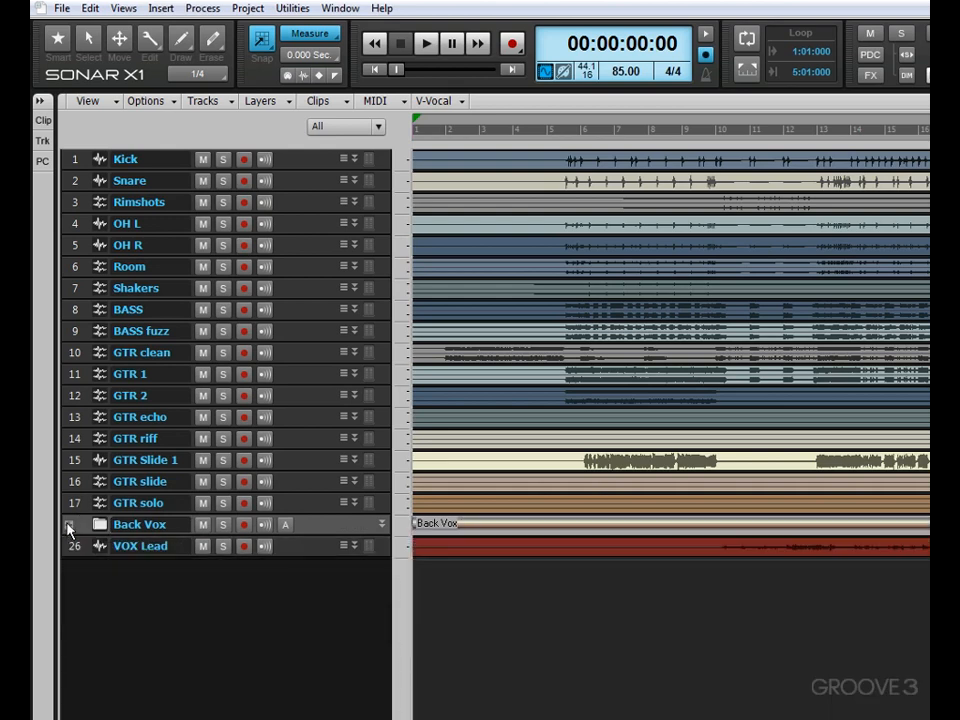
# Step: Mute the Back Vox folder and the BASS fuzz track
pyautogui.click(202, 524)
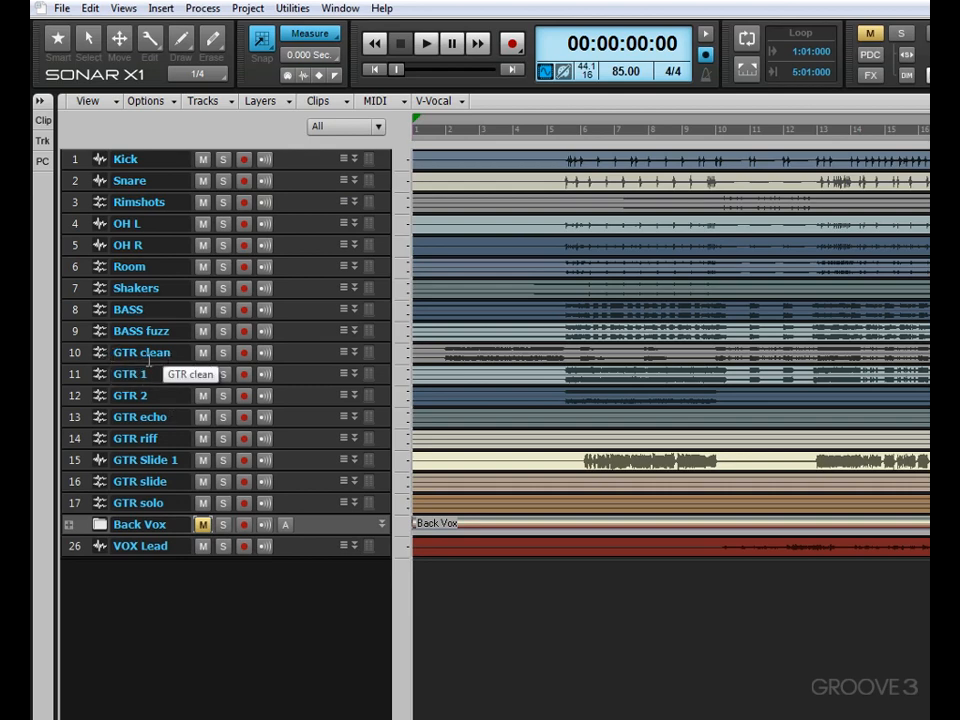
pyautogui.click(203, 331)
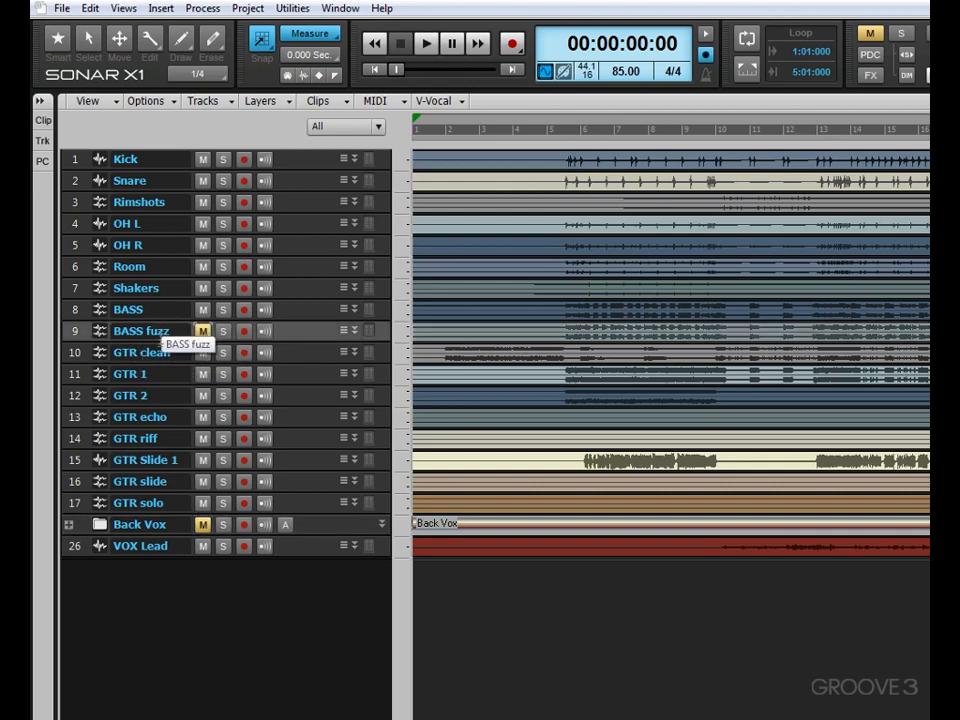
# Step: Mute the GTR 1, GTR 2, GTR echo, GTR riff, GTR Slide 1, GTR slide and GTR solo tracks
pyautogui.click(203, 374)
pyautogui.click(203, 395)
pyautogui.click(203, 417)
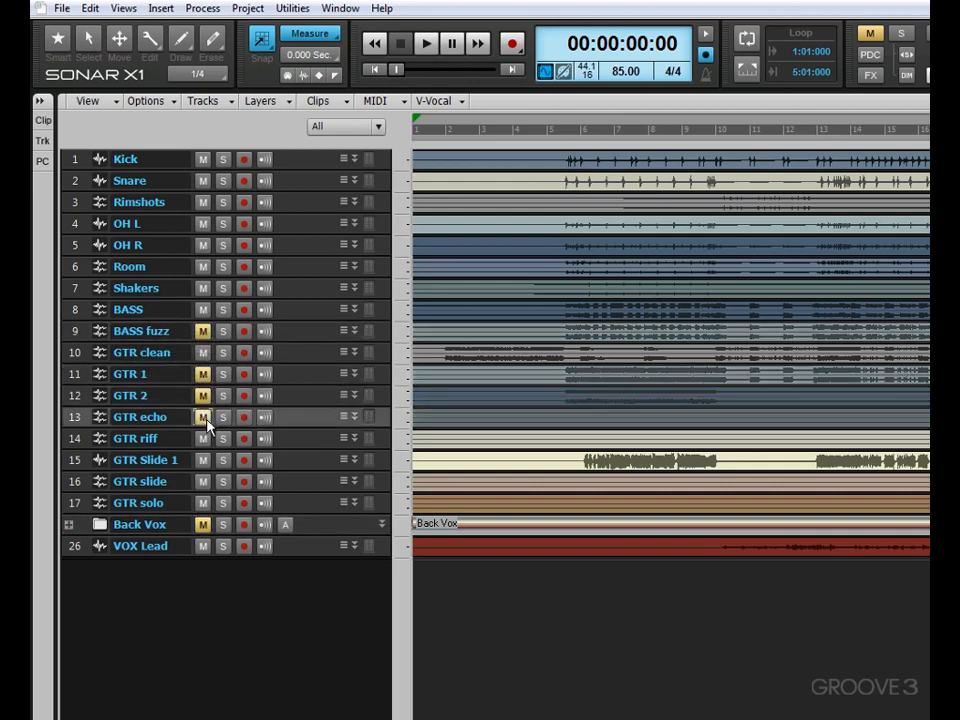
pyautogui.click(203, 438)
pyautogui.click(204, 467)
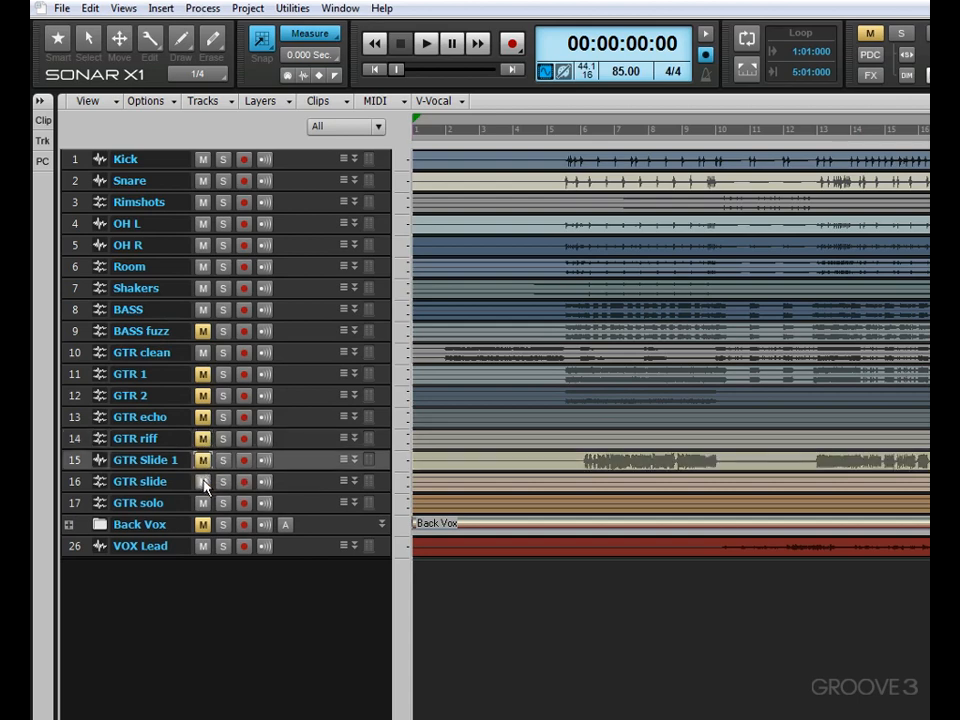
pyautogui.click(204, 483)
pyautogui.click(204, 503)
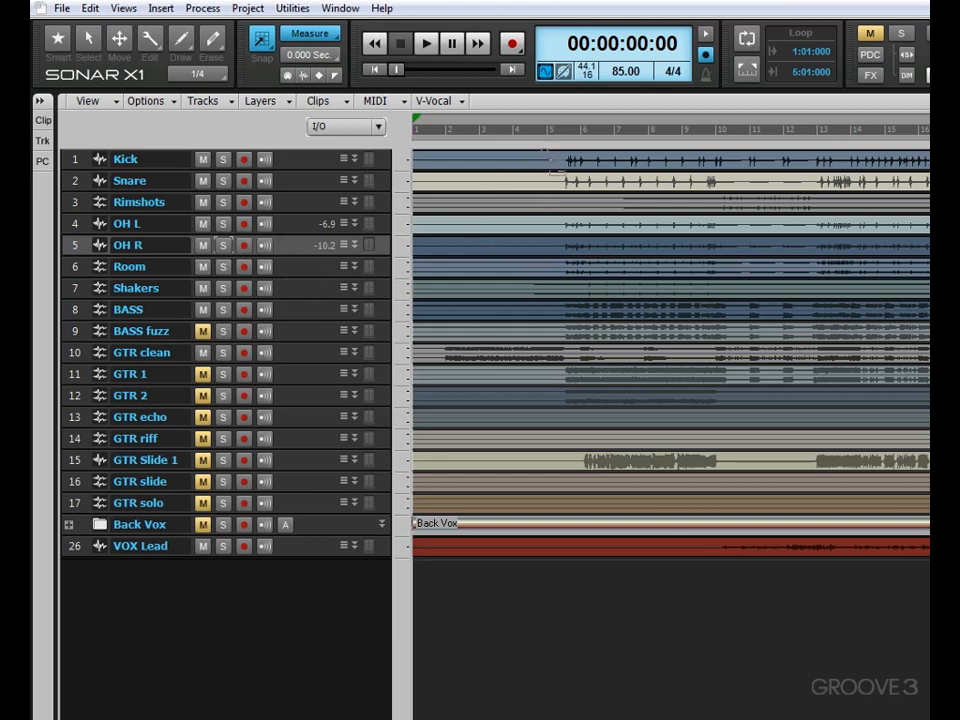
# Step: Play the song from measure 5 and briefly unmute the Back Vox folder before muting it again
pyautogui.click(563, 140)
pyautogui.press('space')
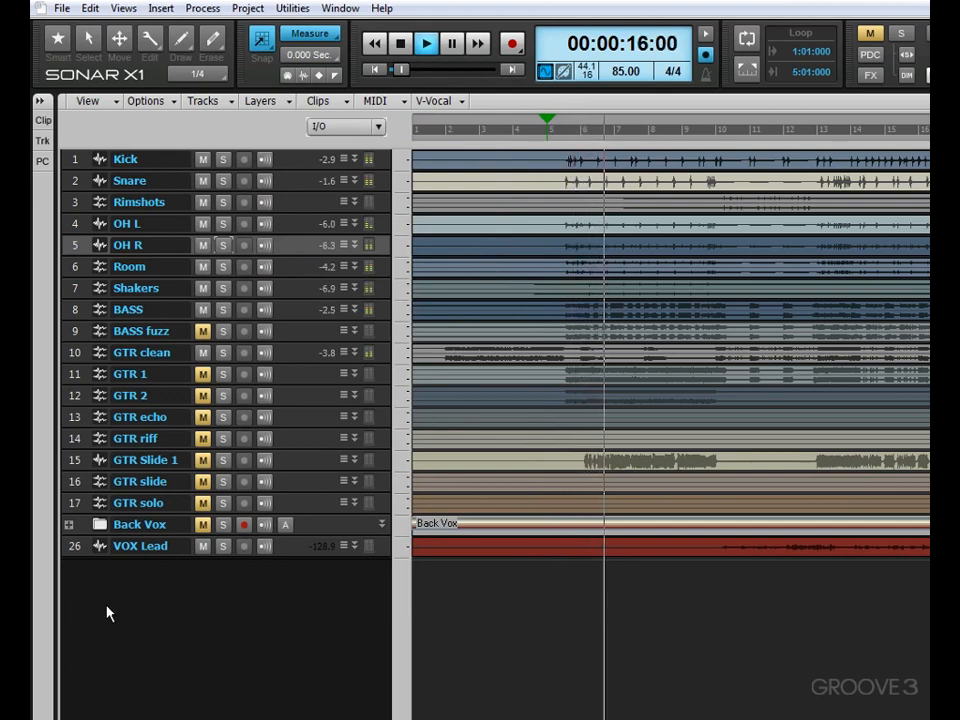
pyautogui.click(203, 527)
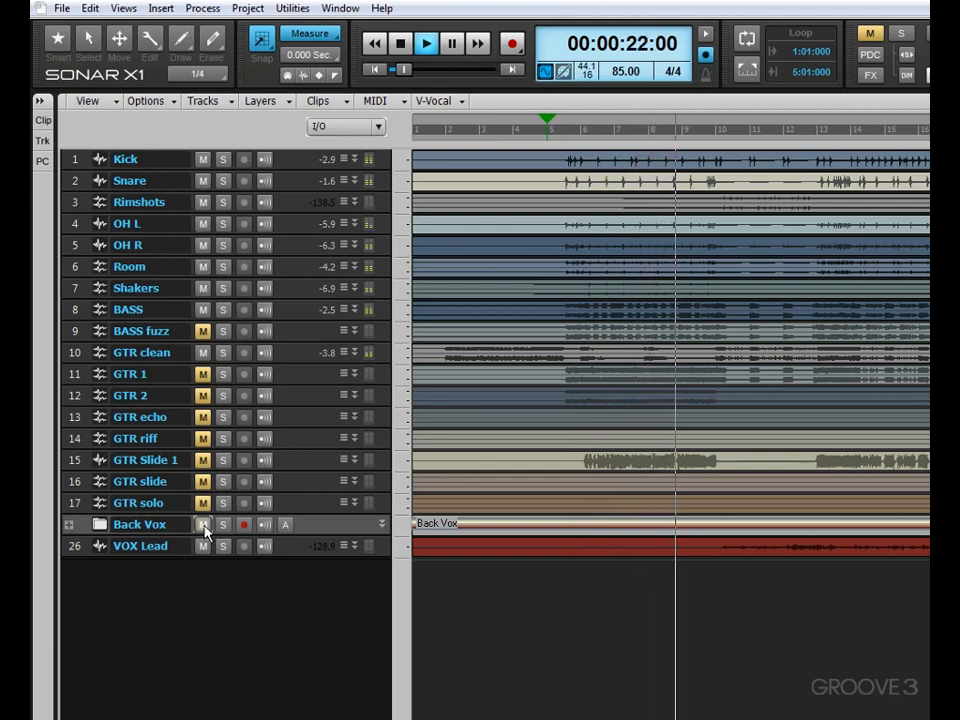
pyautogui.click(203, 525)
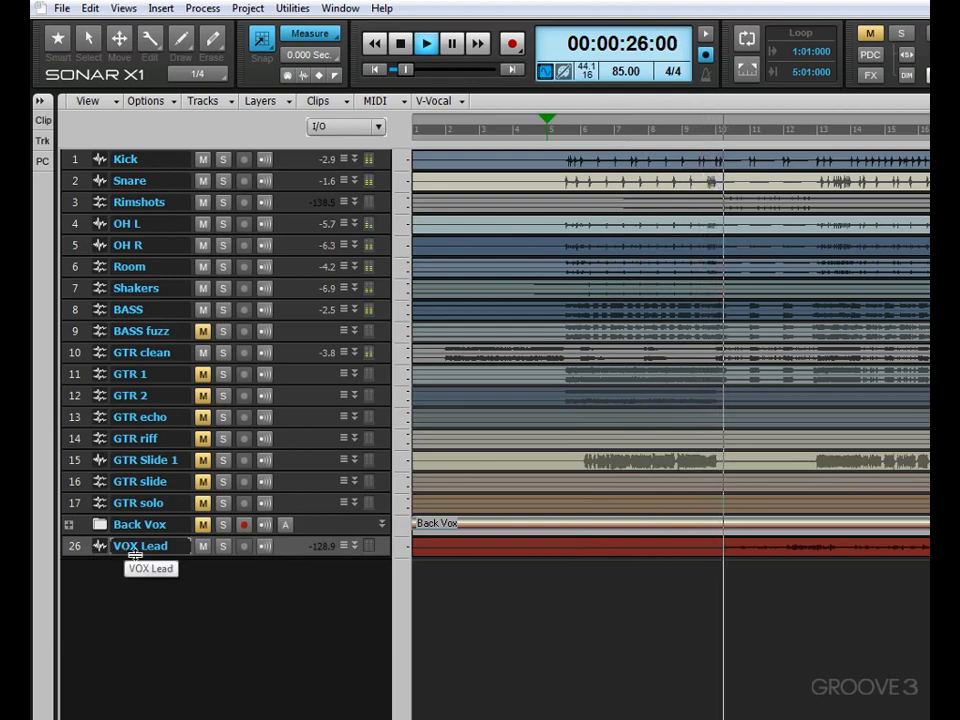
# Step: Increase the height of the VOX Lead track during playback and stop the song
pyautogui.moveTo(130, 557); pyautogui.dragTo(135, 648)
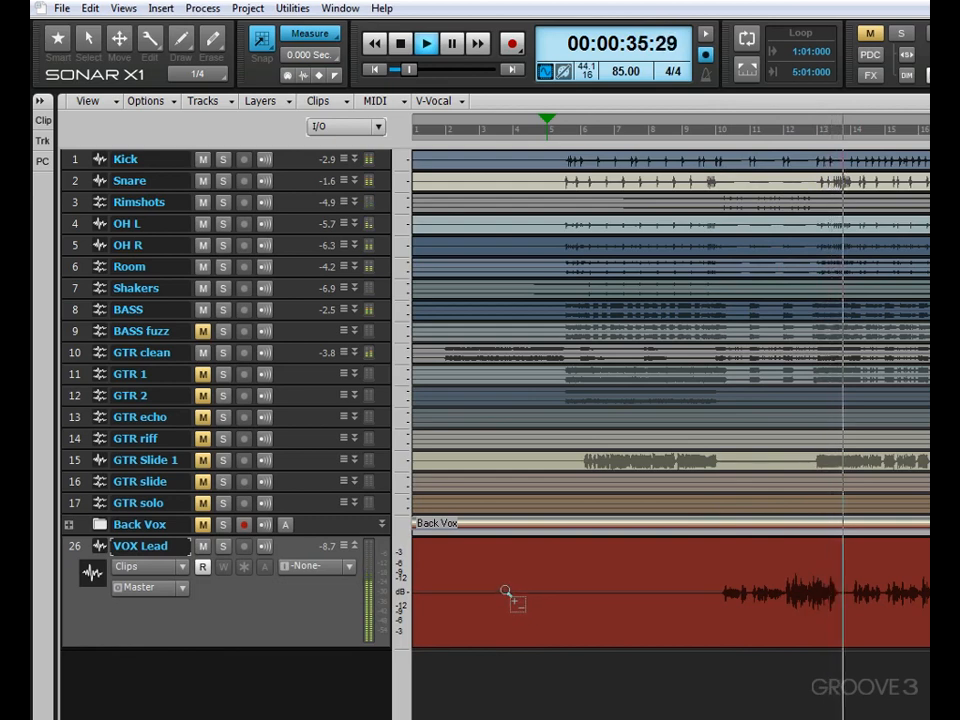
pyautogui.press('space')
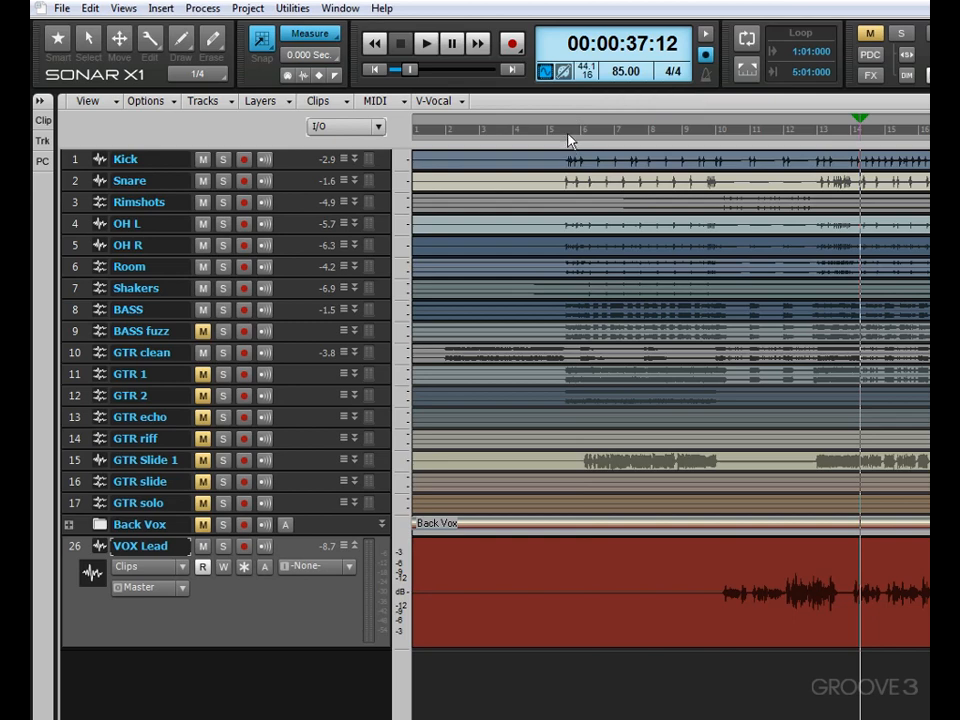
# Step: Narrow the track pane to widen the clips area and play the song from 5:01
pyautogui.click(568, 139)
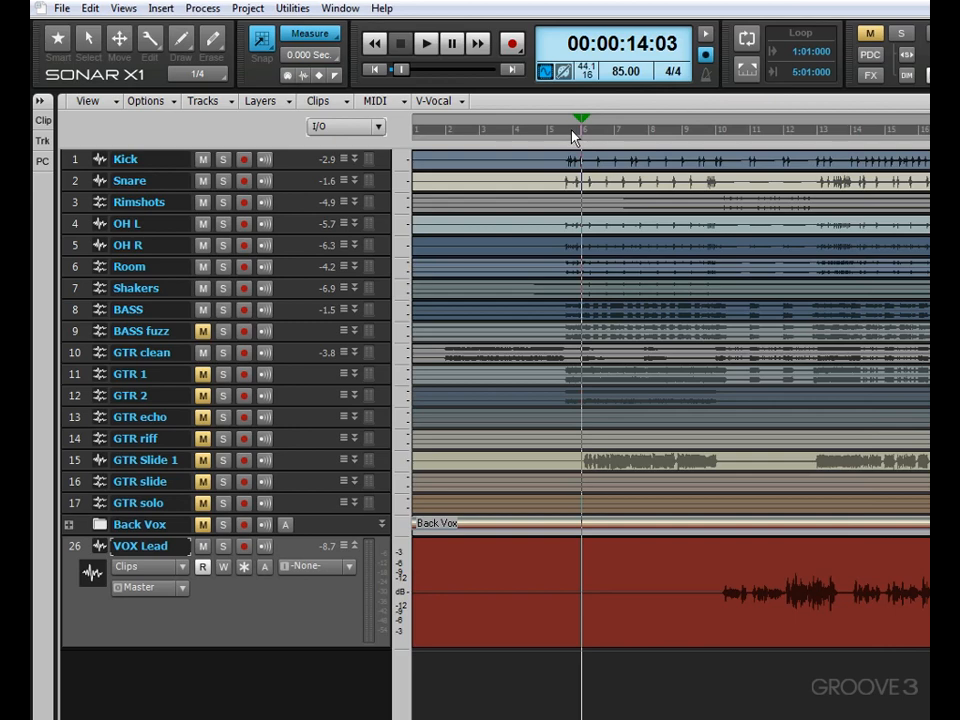
pyautogui.scroll(5, 574, 137)
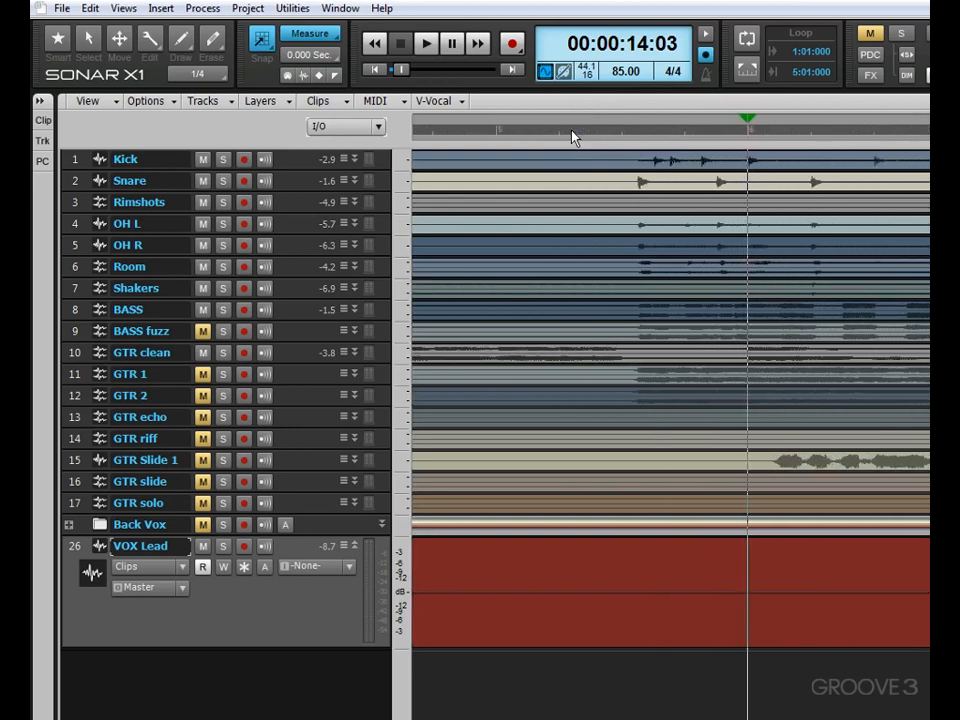
pyautogui.scroll(5, 574, 137)
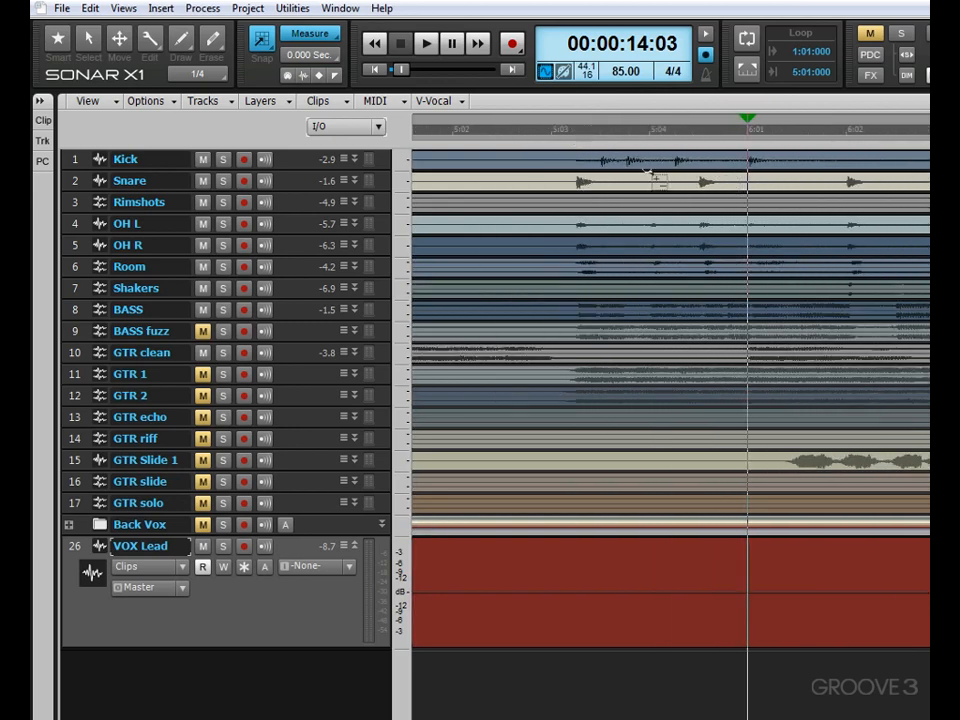
pyautogui.click(440, 137)
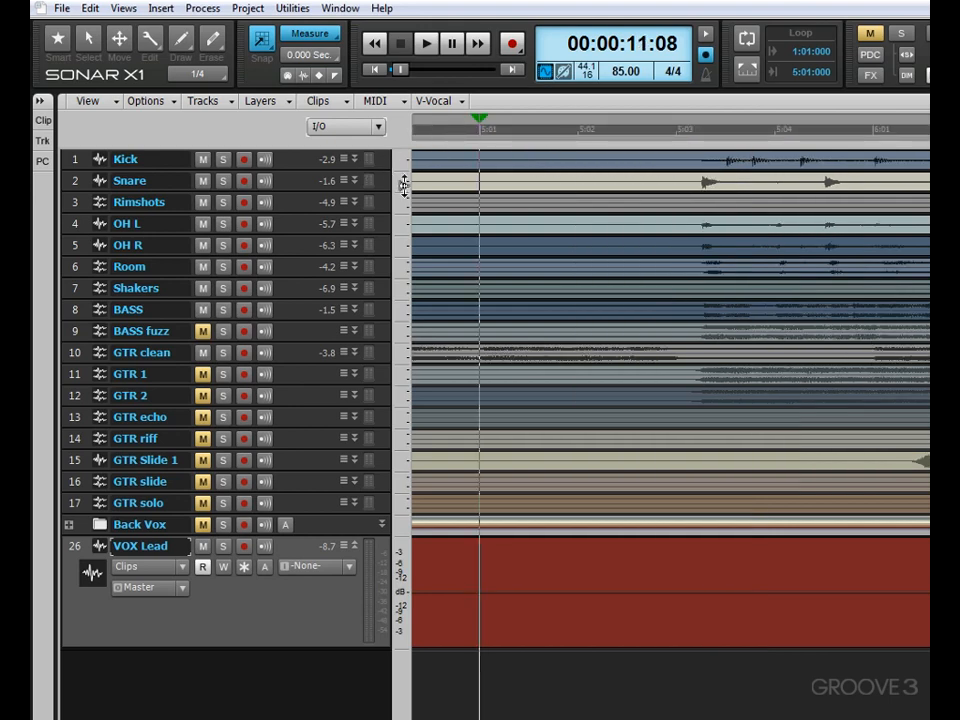
pyautogui.moveTo(403, 190); pyautogui.dragTo(271, 201)
pyautogui.press('space')
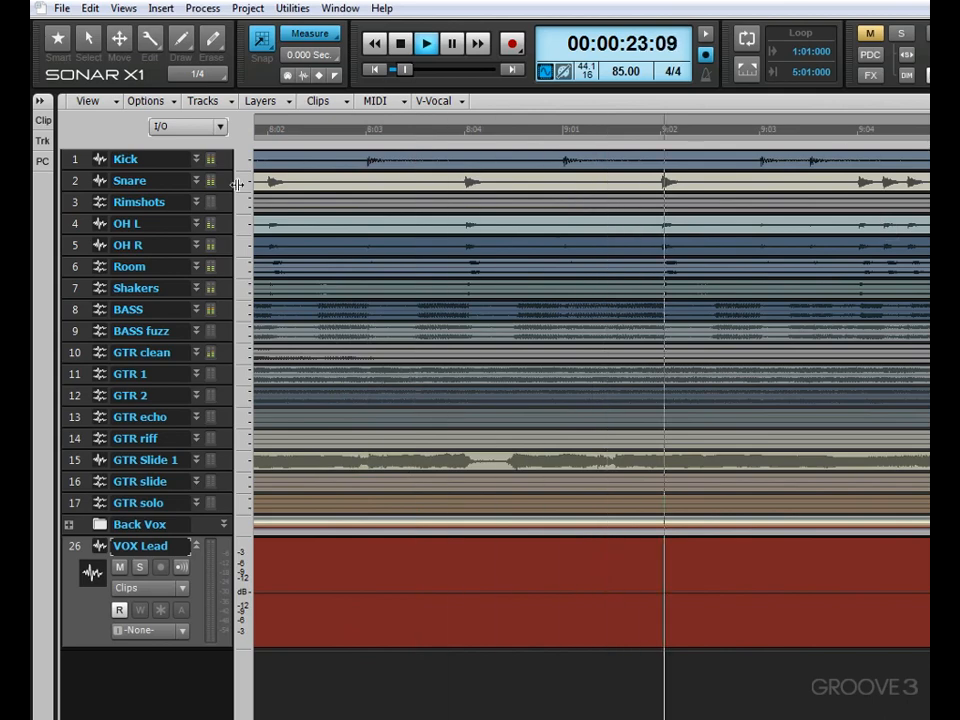
# Step: Increase the heights of the Kick and Snare tracks during playback and stop the song
pyautogui.moveTo(196, 171); pyautogui.dragTo(169, 433)
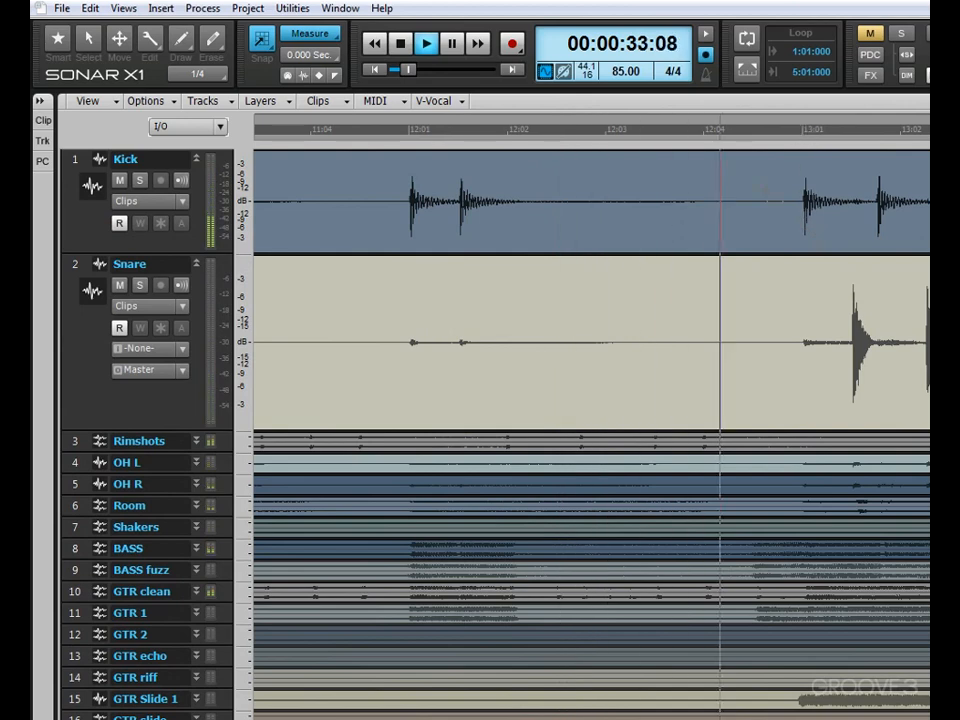
pyautogui.press('space')
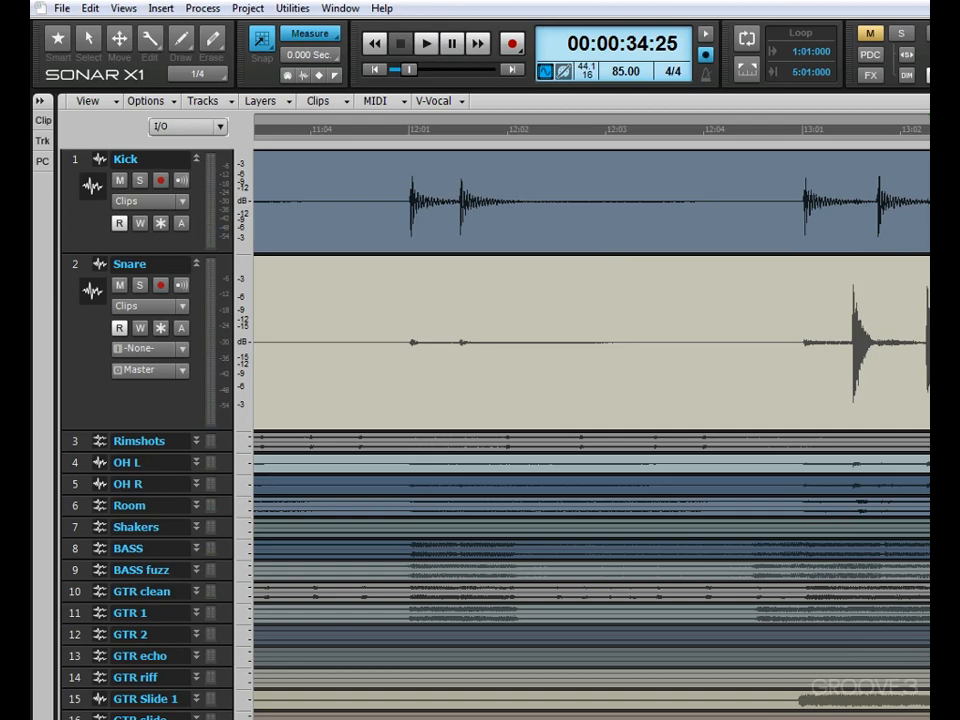
# Step: Enable the metronome during playback and play the song from 79:01
pyautogui.hscroll(20, 591, 420)
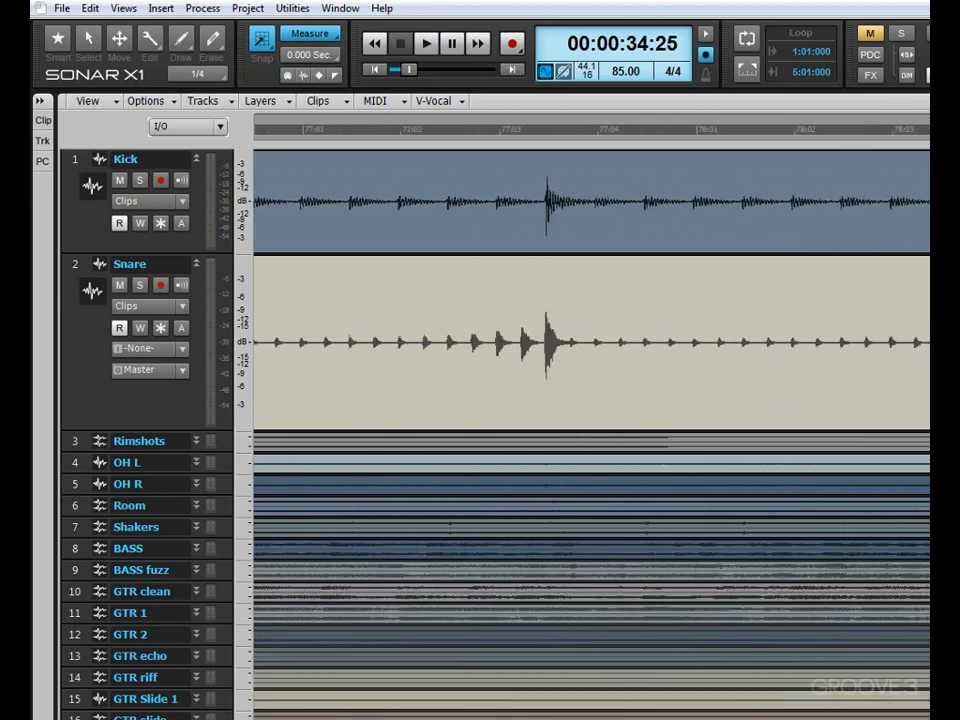
pyautogui.hscroll(5, 459, 256)
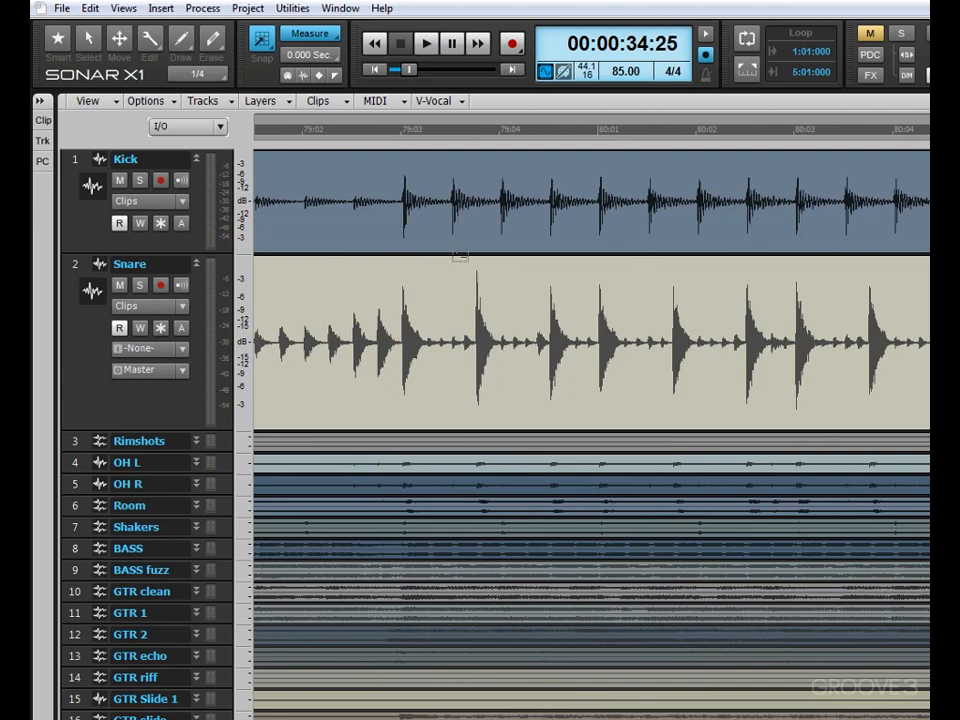
pyautogui.click(398, 137)
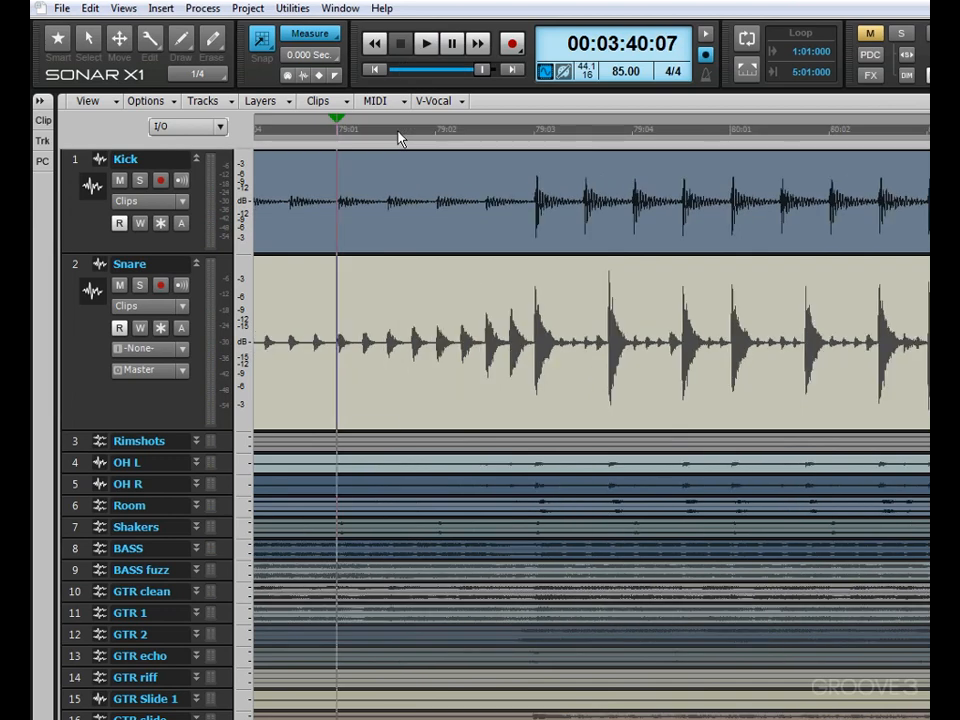
pyautogui.click(705, 37)
pyautogui.press('space')
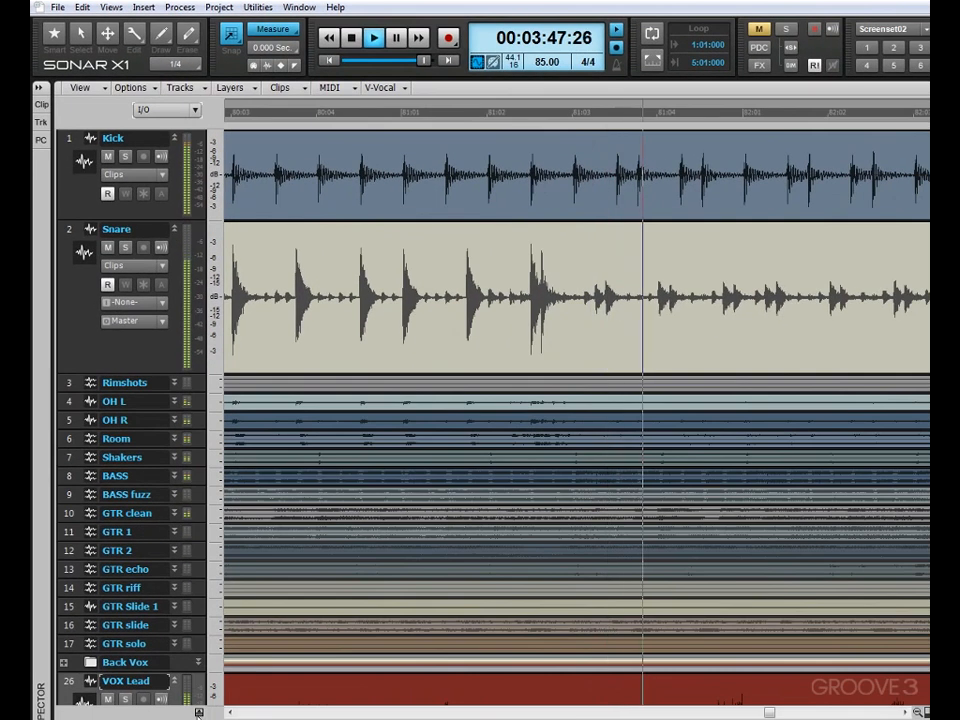
# Step: Show the bus pane and enlarge it until both the Master and Metronome buses fit
pyautogui.click(198, 713)
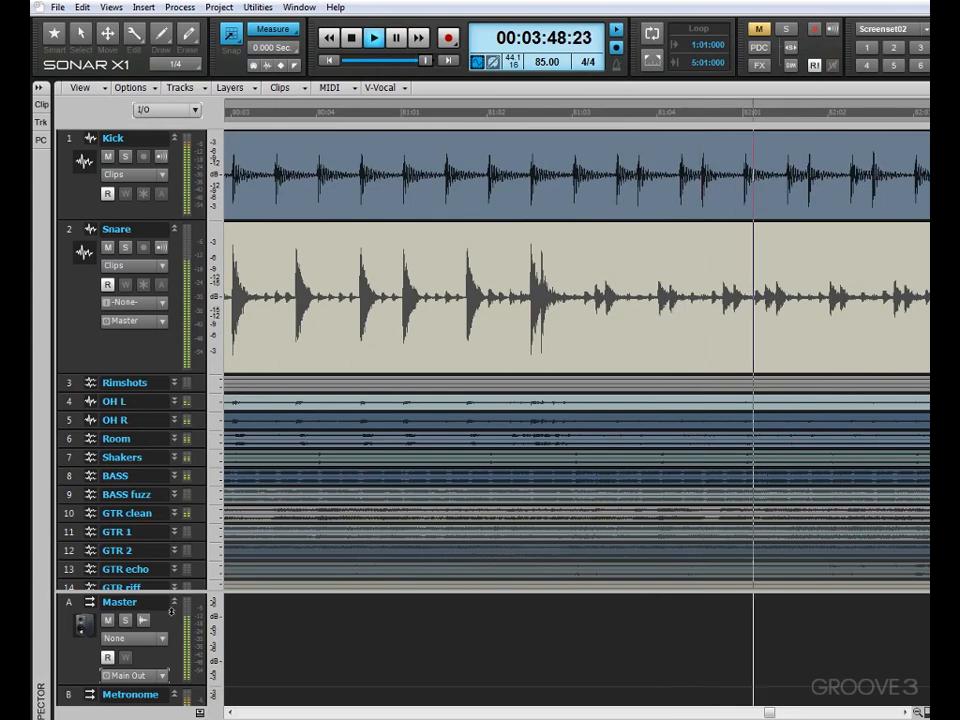
pyautogui.moveTo(172, 591); pyautogui.dragTo(171, 462)
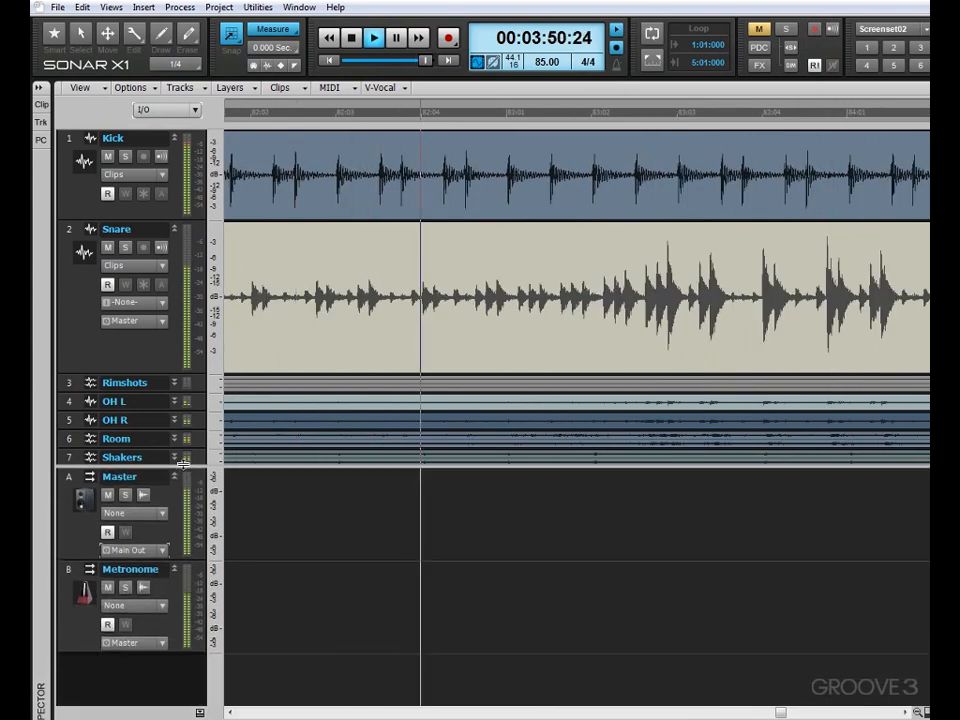
pyautogui.press('Up')
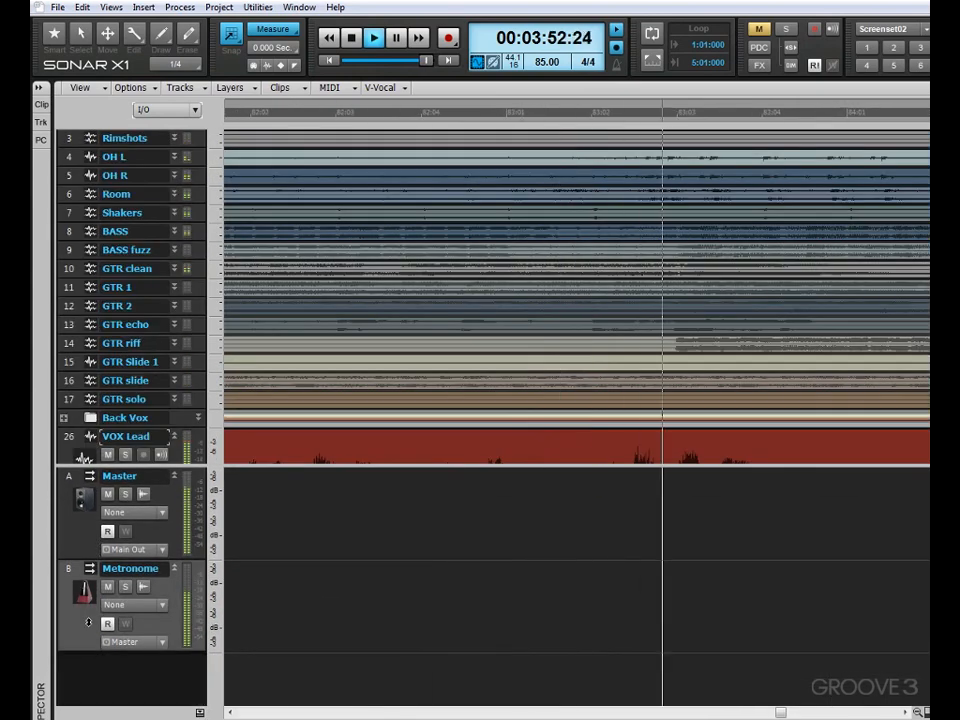
# Step: Show the inspector narrowed to the Metronome bus strip, raise that bus's volume to 2.7, and stop playback
pyautogui.press('i')
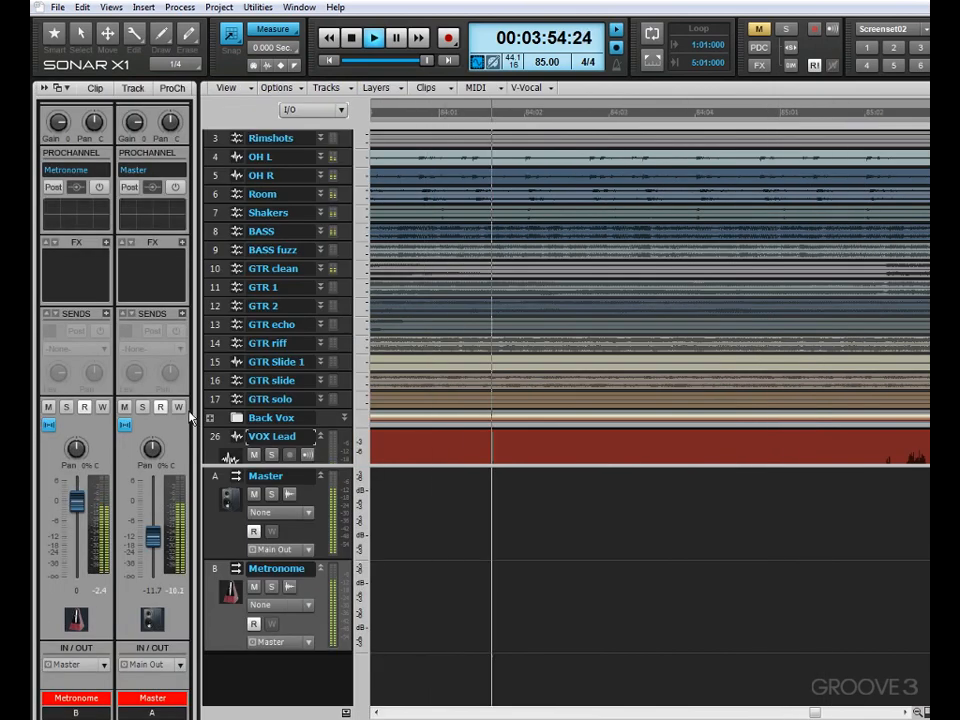
pyautogui.moveTo(198, 408); pyautogui.dragTo(93, 446)
pyautogui.moveTo(77, 499); pyautogui.dragTo(77, 491)
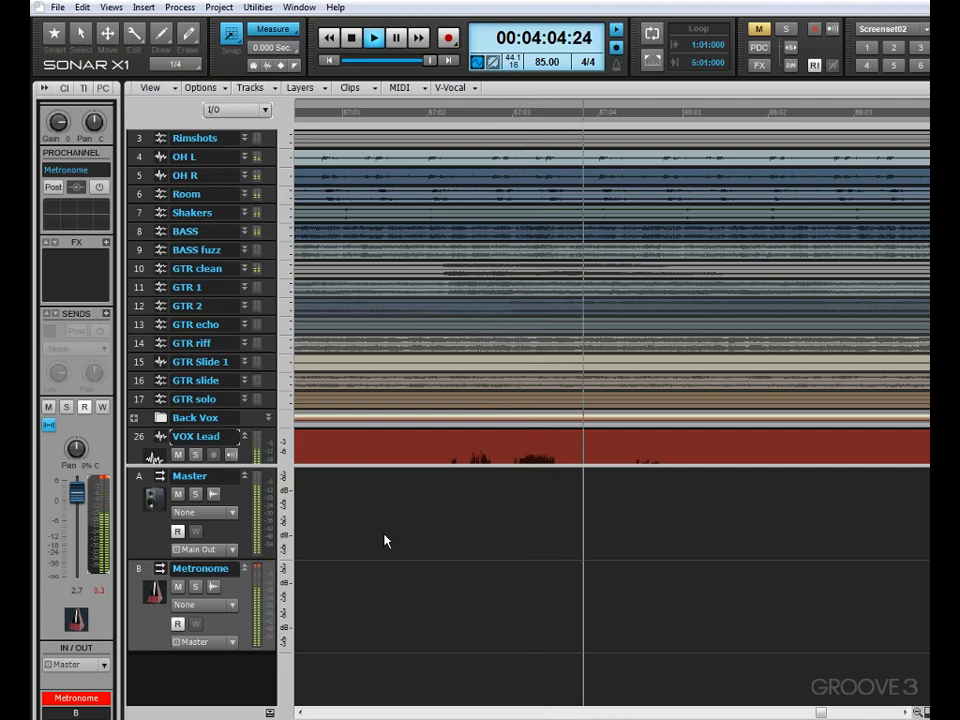
pyautogui.press('space')
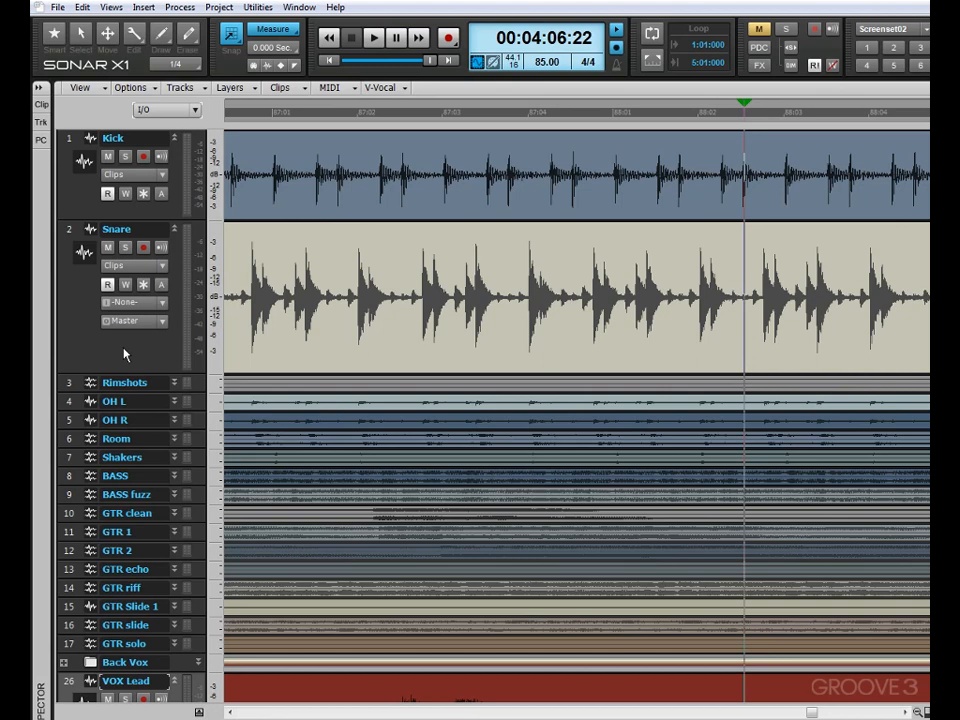
# Step: Fit all tracks to the window height and the project to the window width
pyautogui.press('f')
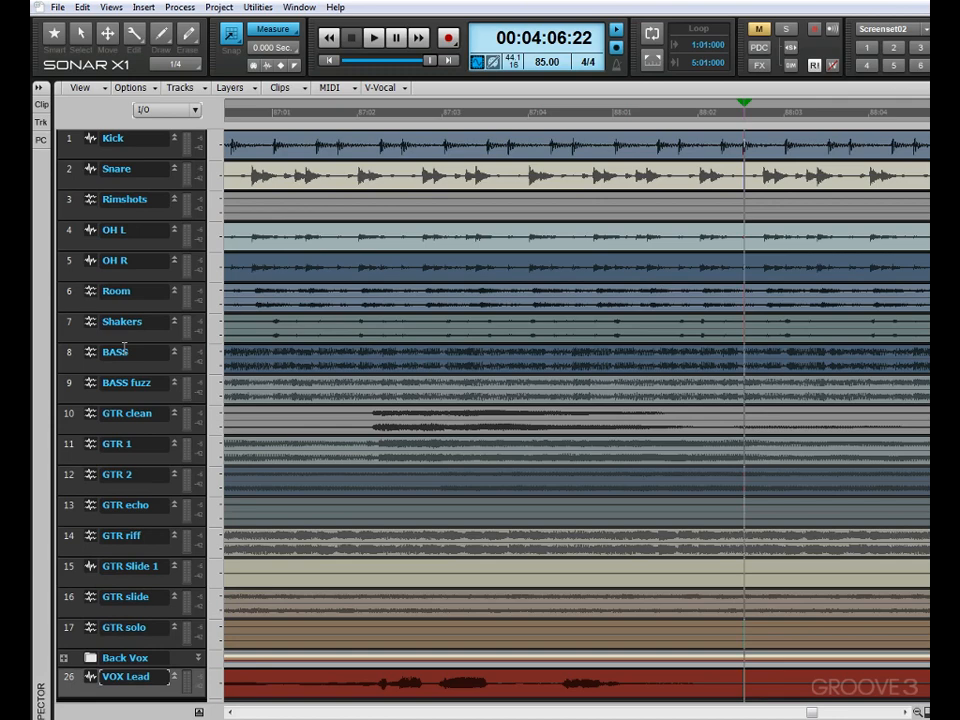
pyautogui.hotkey('shift', 'f')
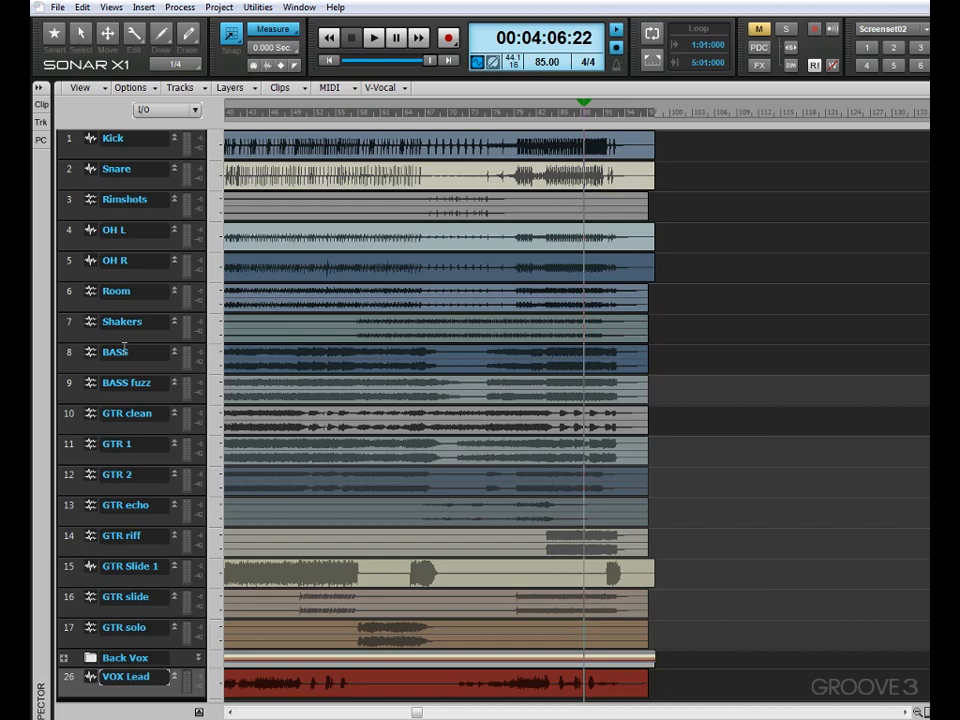
# Step: Examine the arrangement around measure 88 at different horizontal and vertical zoom levels
pyautogui.hotkey('ctrl', 'Right')
pyautogui.hotkey('ctrl', 'Right')
pyautogui.hotkey('ctrl', 'Right')
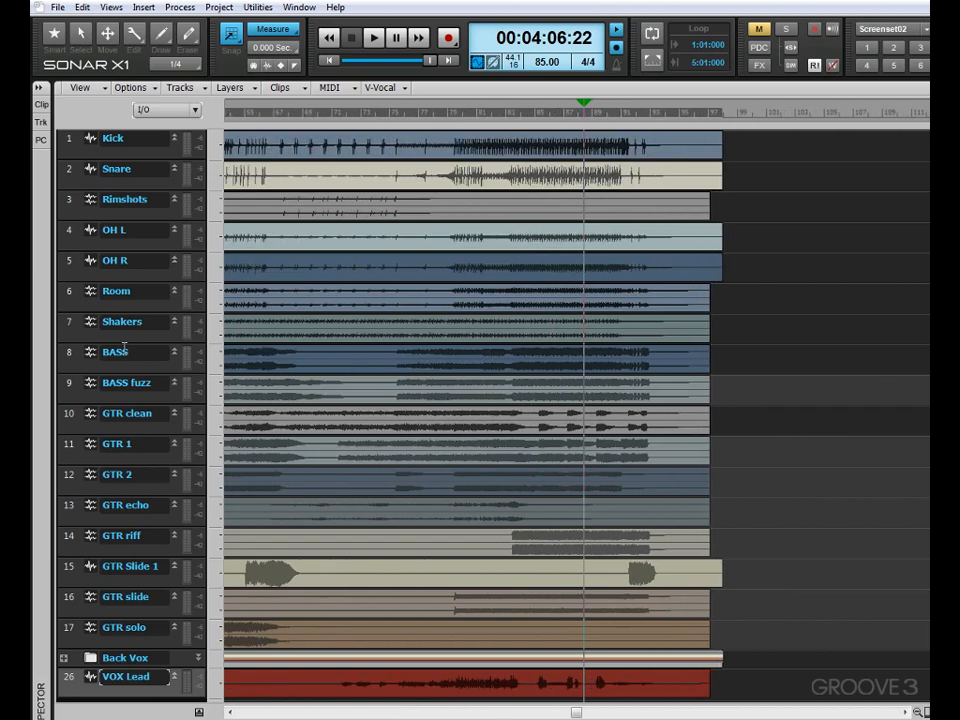
pyautogui.hotkey('ctrl', 'Left')
pyautogui.hotkey('ctrl', 'Left')
pyautogui.hotkey('ctrl', 'Left')
pyautogui.hotkey('ctrl', 'Up')
pyautogui.hotkey('ctrl', 'Up')
pyautogui.hotkey('ctrl', 'Down')
pyautogui.hotkey('ctrl', 'Down')
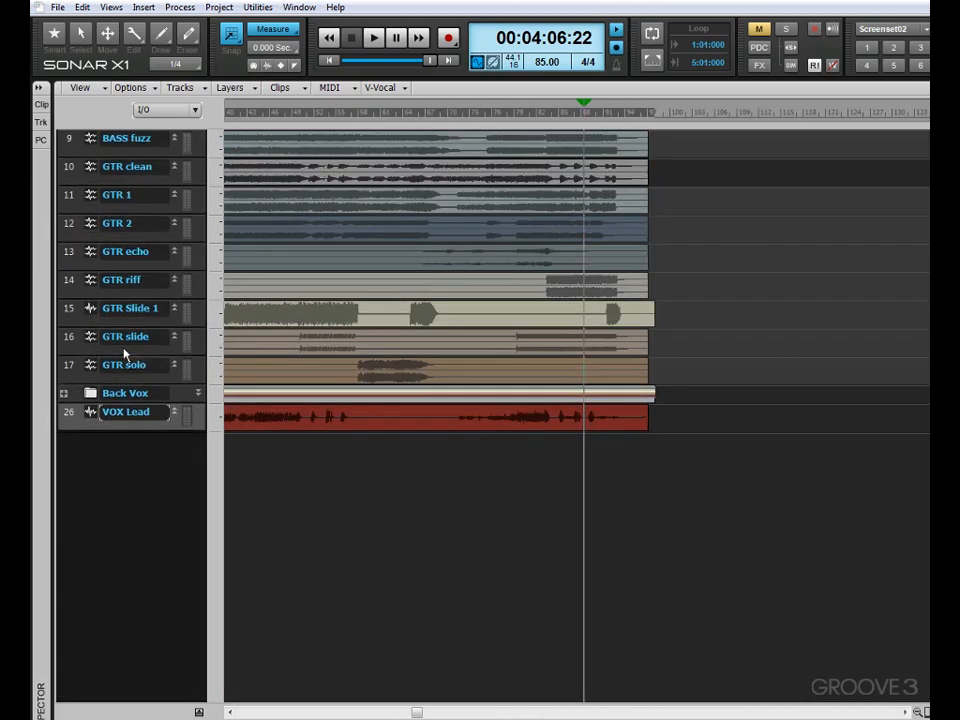
pyautogui.hotkey('ctrl', 'Up')
pyautogui.hotkey('ctrl', 'Up')
pyautogui.hotkey('ctrl', 'Up')
pyautogui.scroll(1, 124, 349)
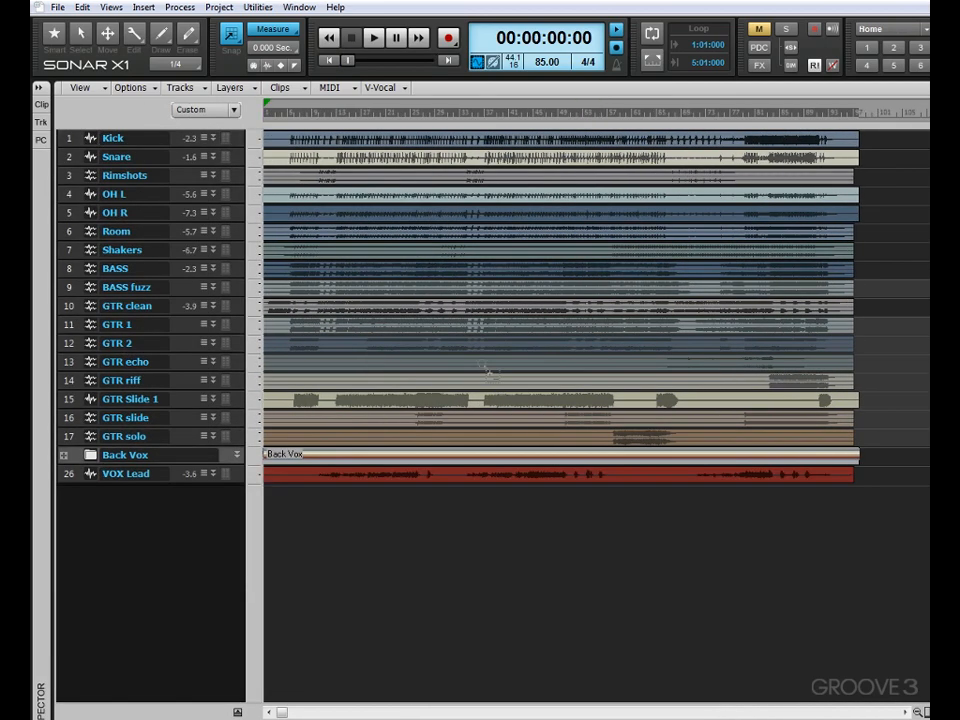